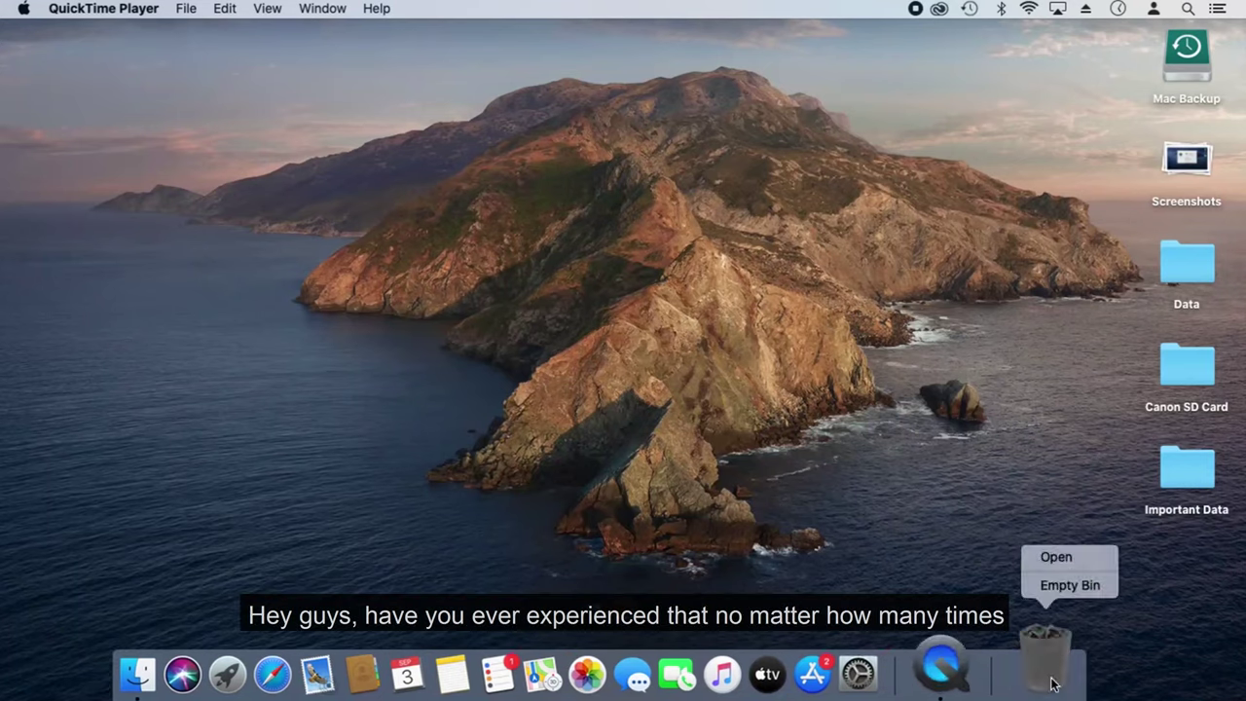
# Step: Empty the Bin from the Dock and confirm the permanent erase, then choose Empty Bin again
pyautogui.click(1068, 582)
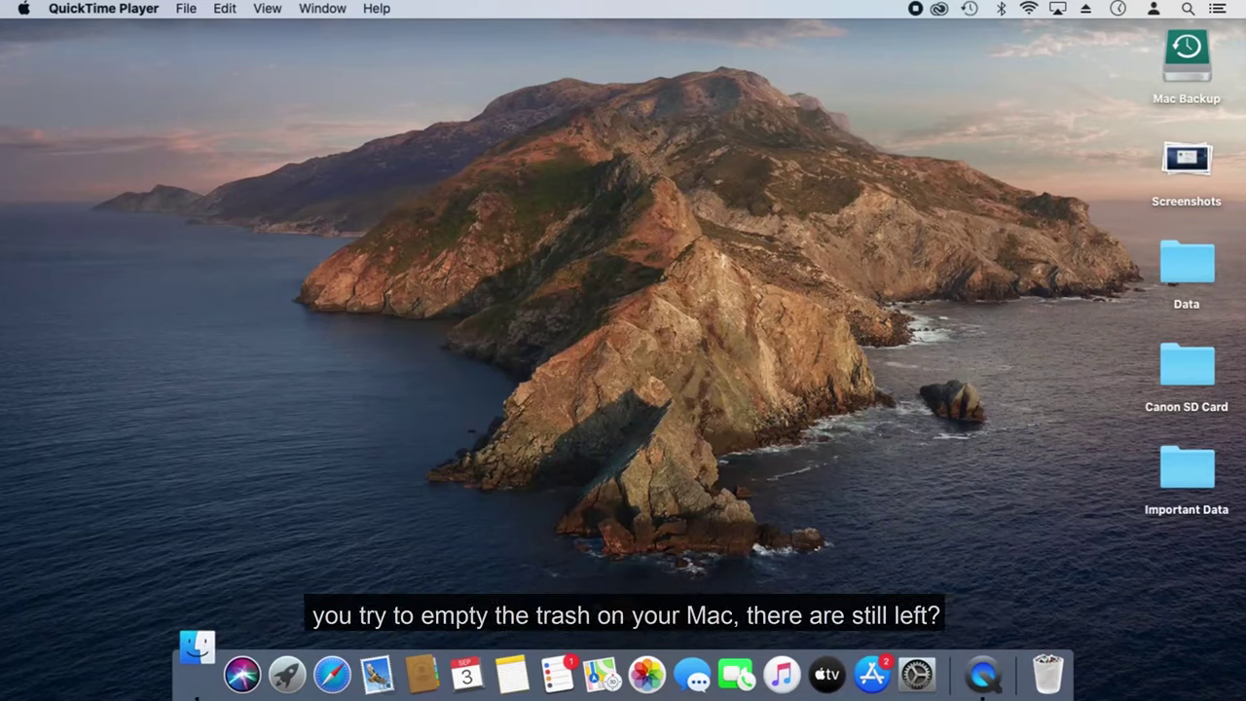
pyautogui.click(766, 253)
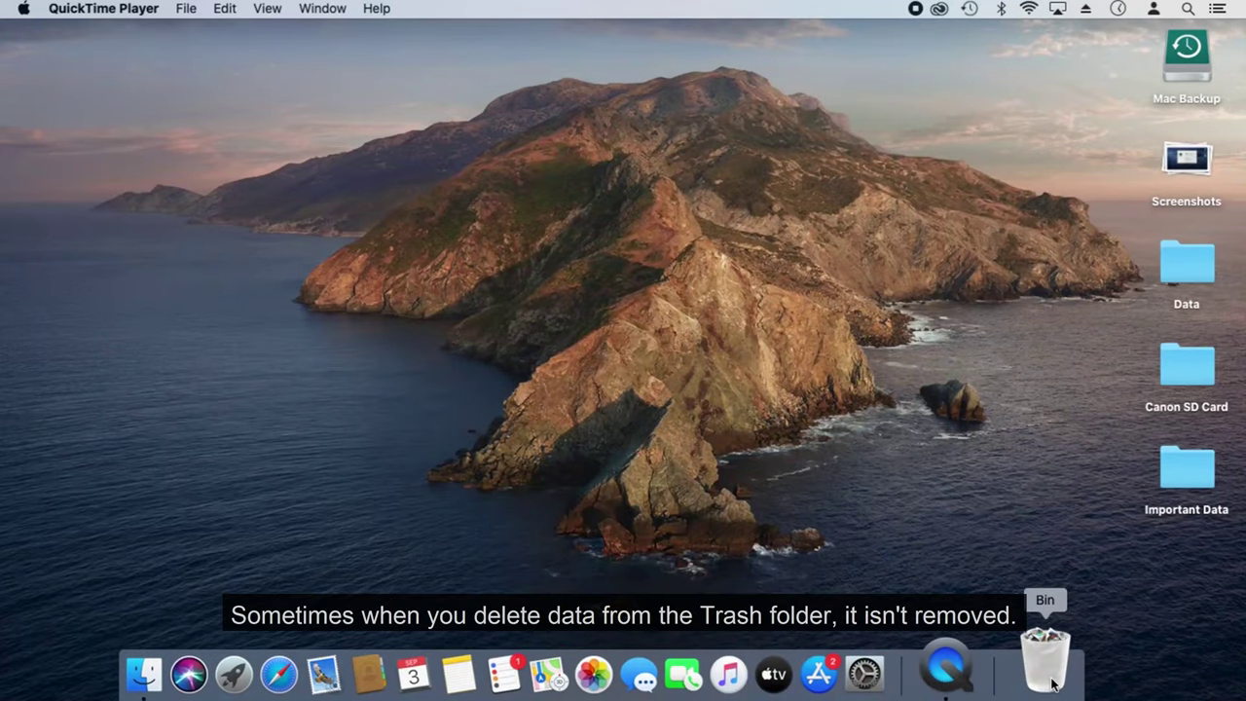
pyautogui.rightClick(1058, 675)
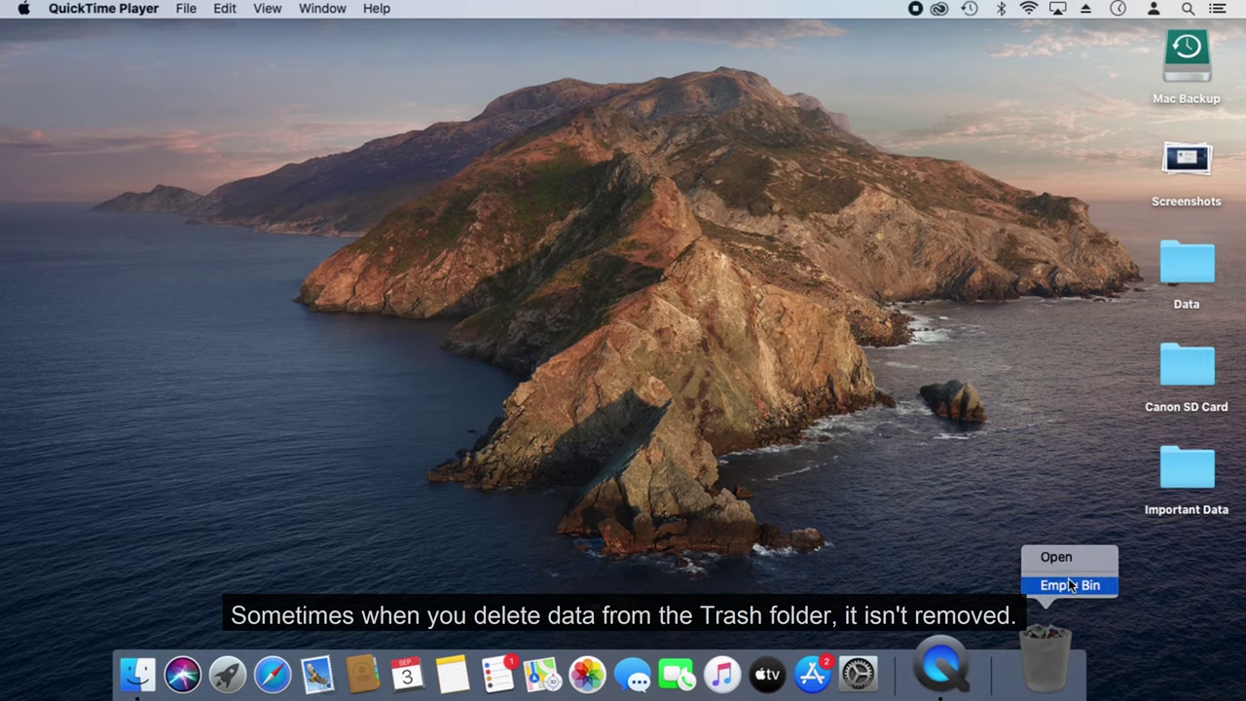
pyautogui.click(1068, 585)
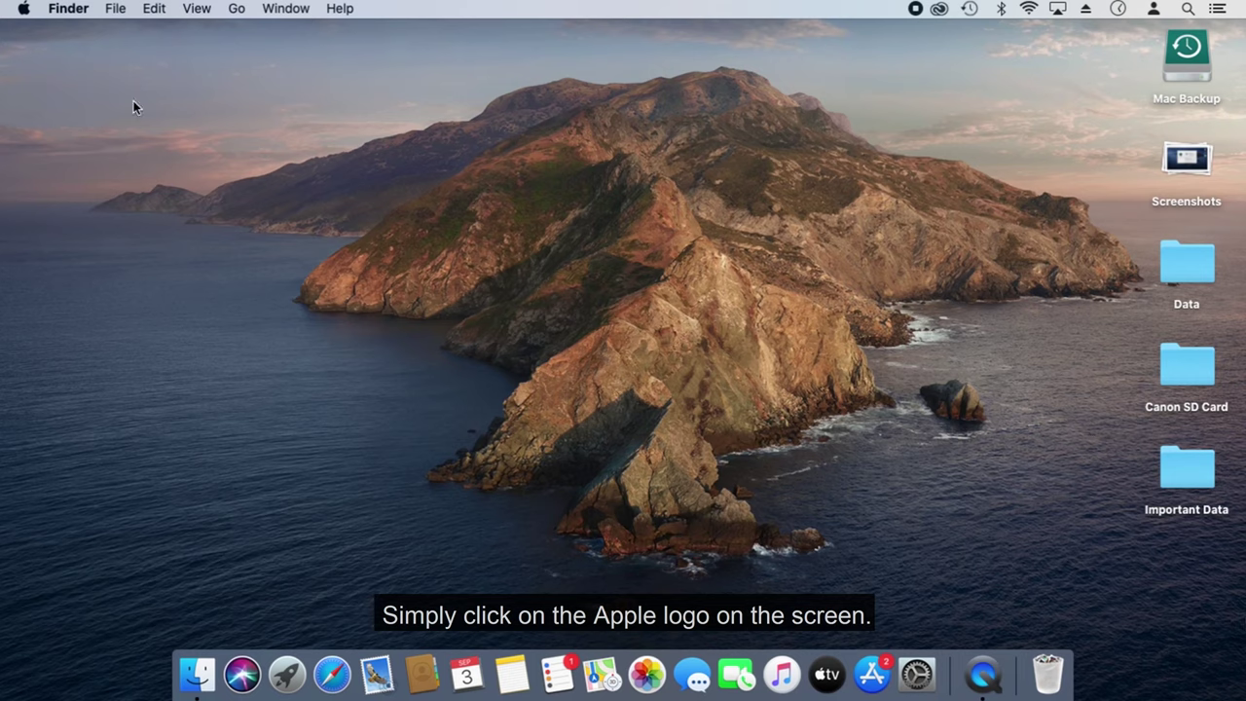
# Step: Restart the Mac from the Apple menu and confirm, so it boots into Safe Mode
pyautogui.click(25, 8)
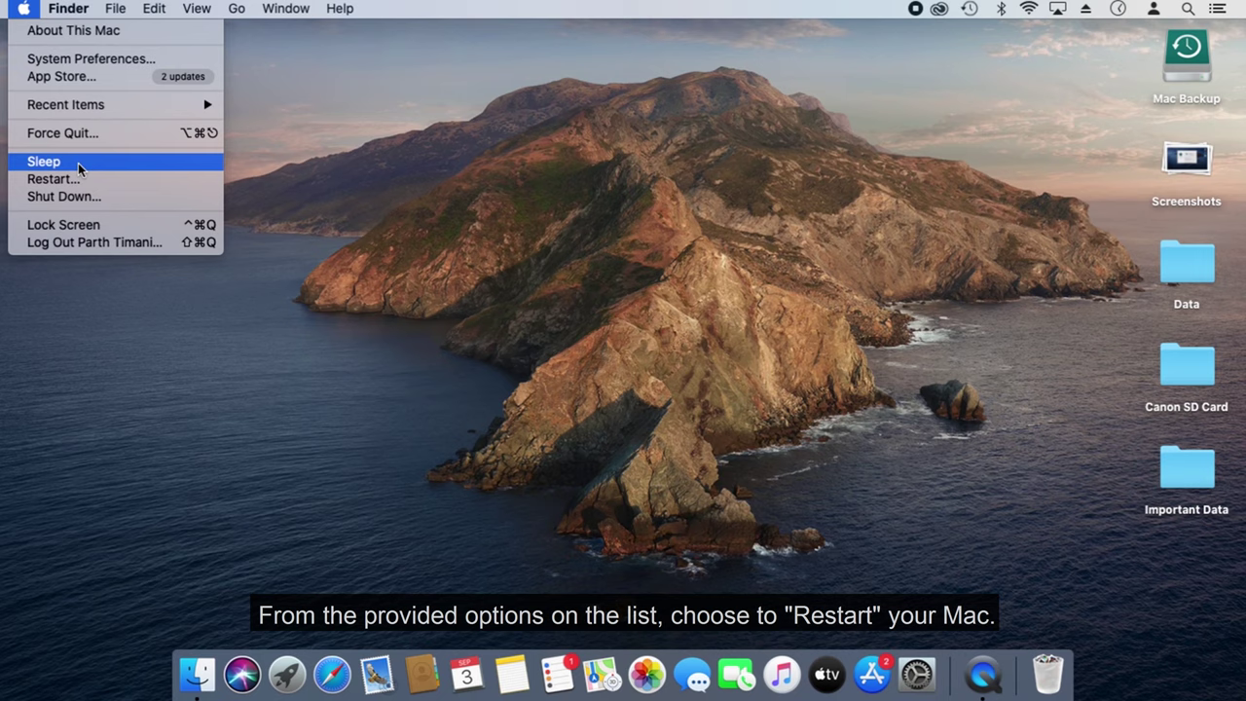
pyautogui.click(110, 180)
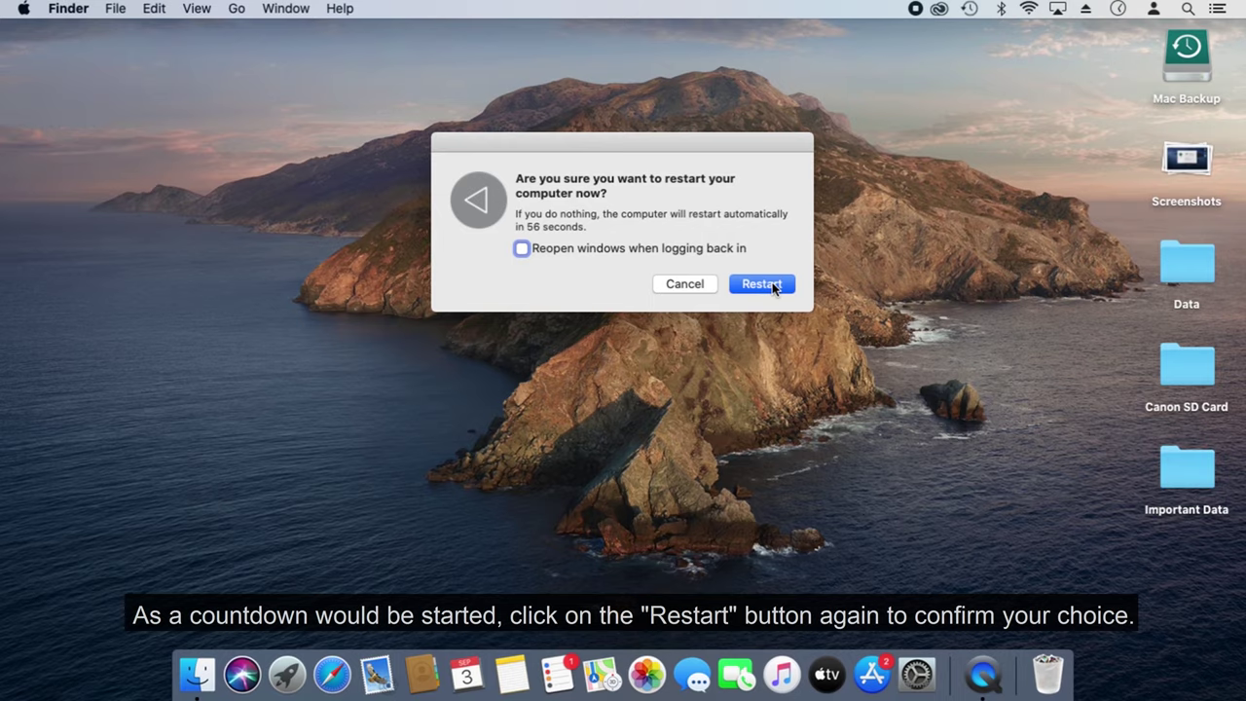
pyautogui.click(761, 284)
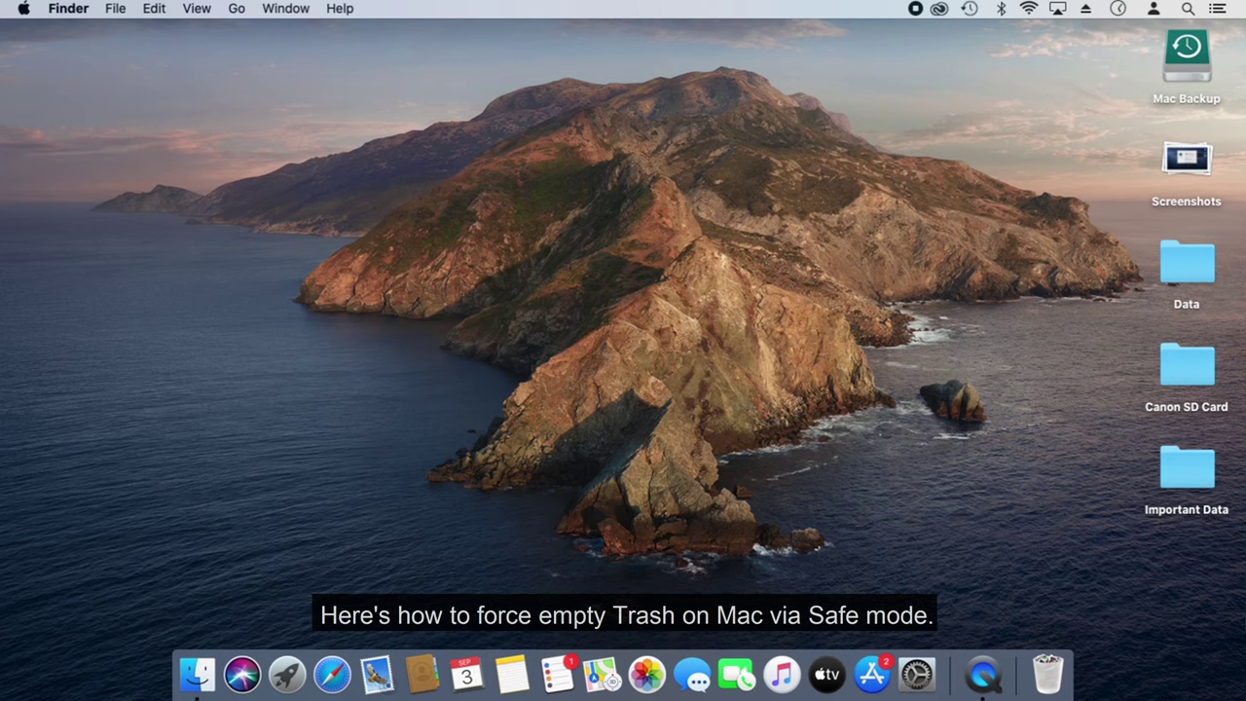
# Step: Restart the Mac from the Apple menu and confirm the restart
pyautogui.click(27, 9)
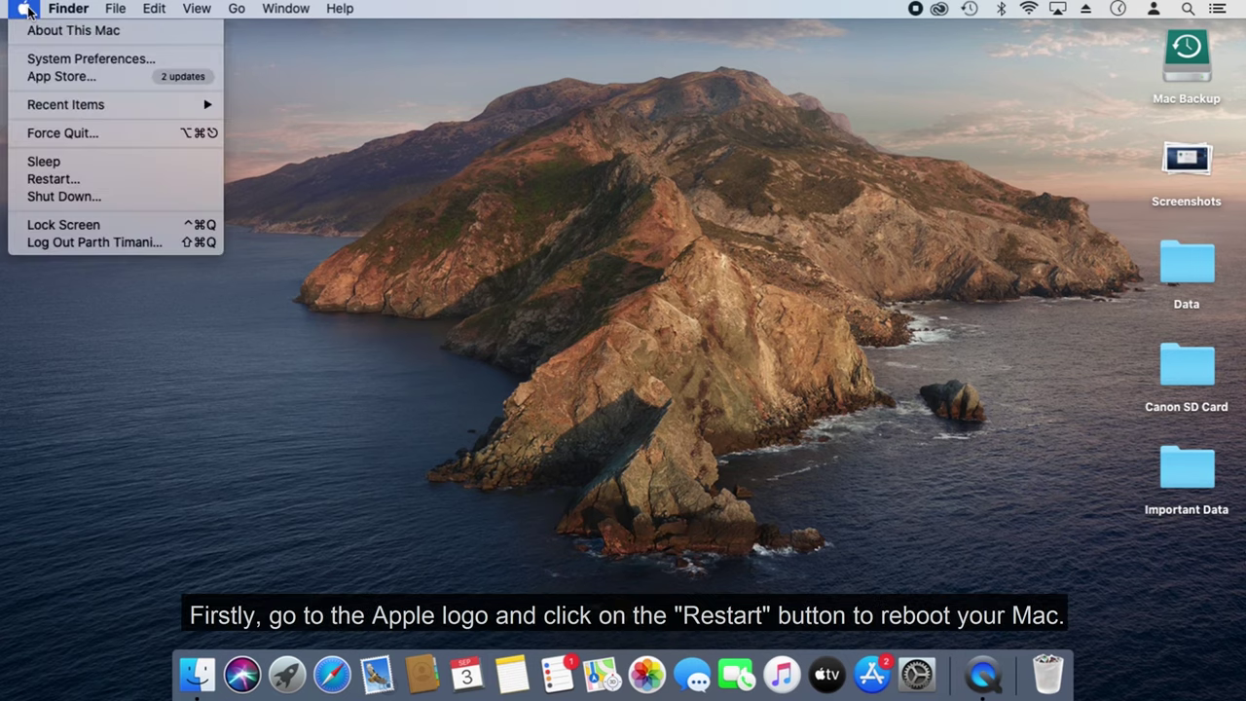
pyautogui.click(110, 181)
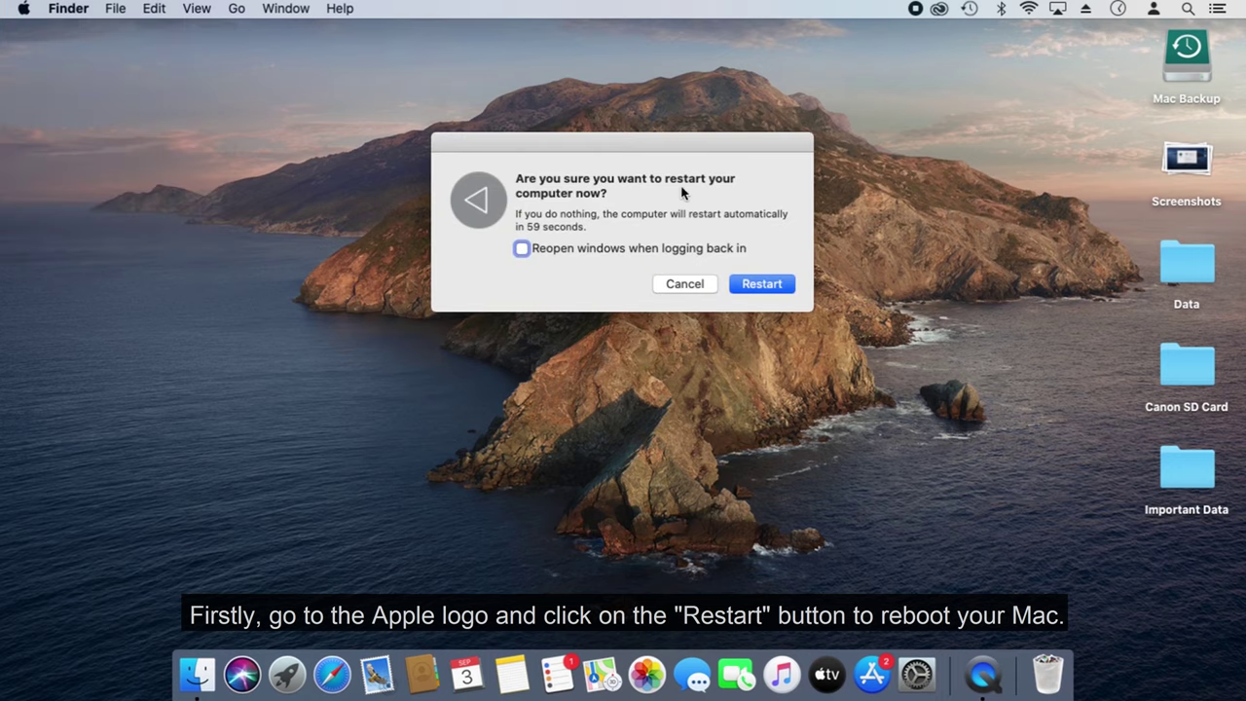
pyautogui.click(764, 284)
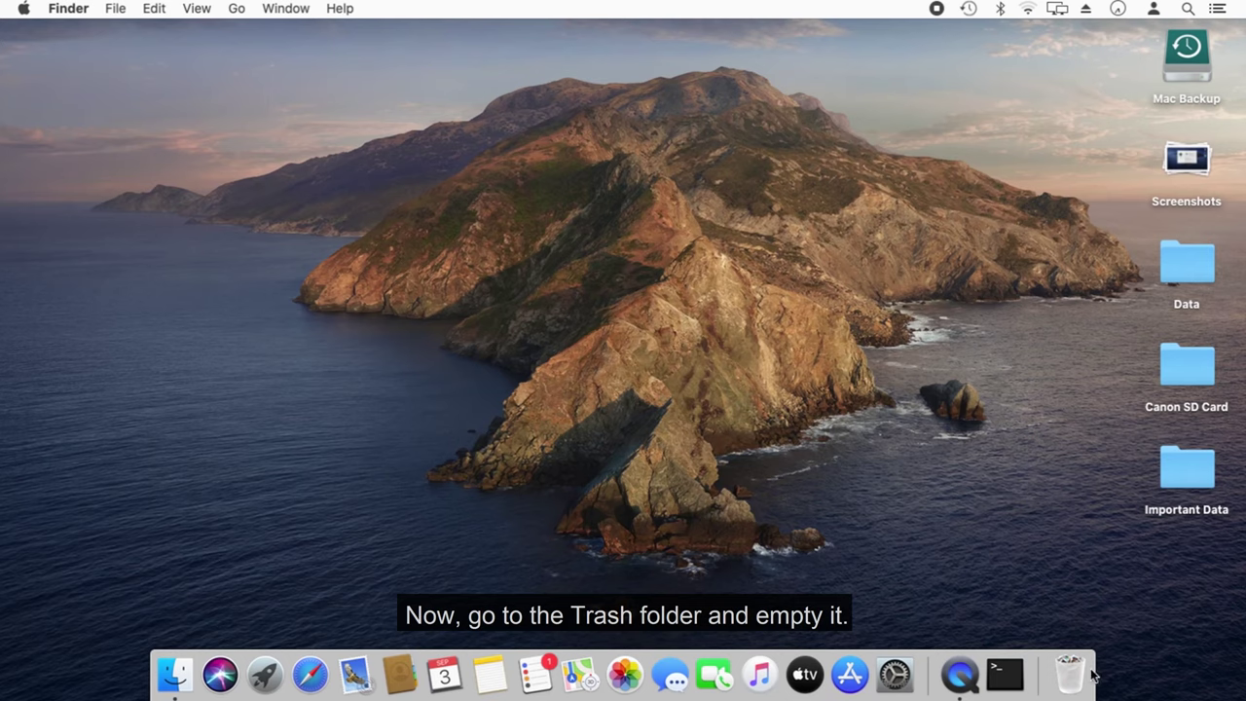
# Step: Empty the Bin in Safe Mode, confirming the permanent erase, and choose to restart normally
pyautogui.click(1068, 671)
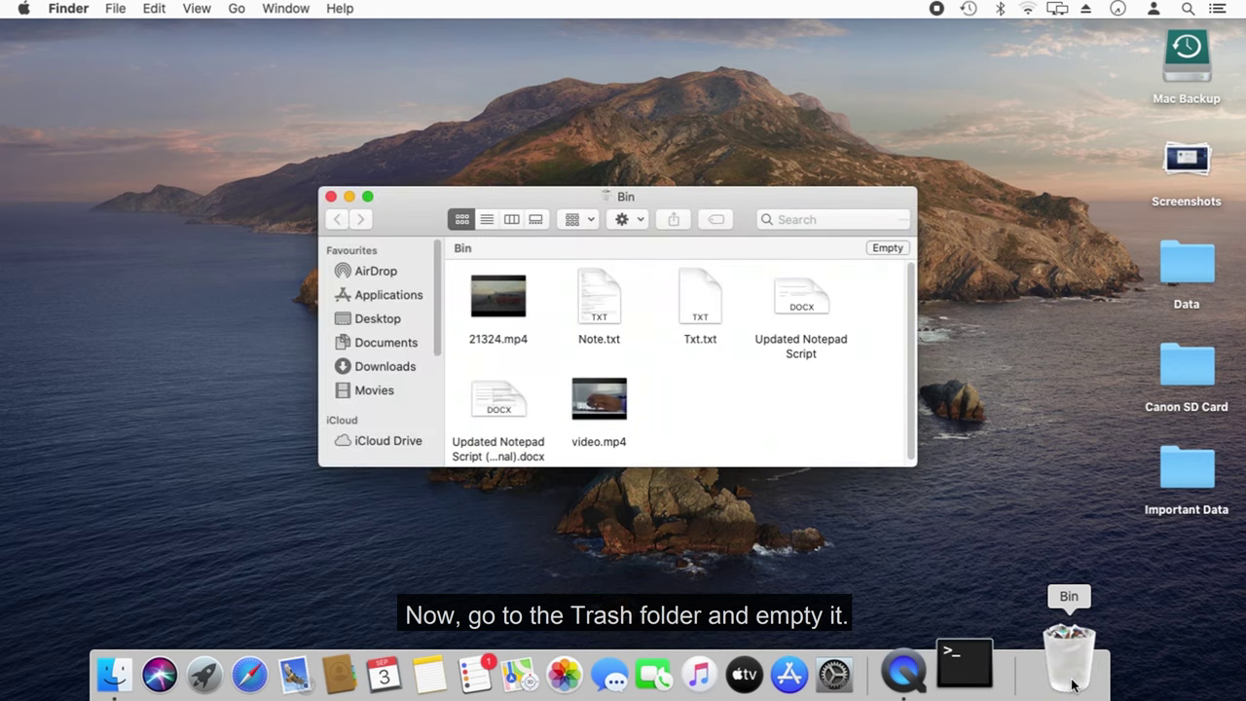
pyautogui.click(881, 248)
pyautogui.click(774, 256)
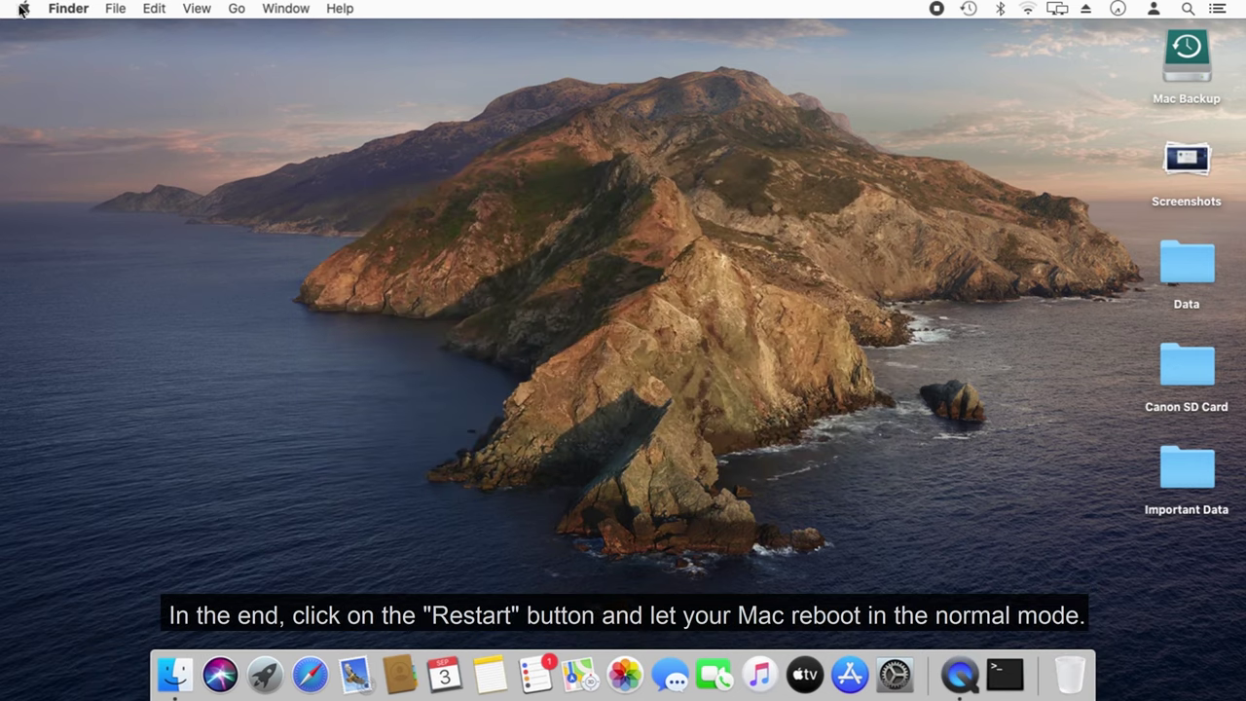
pyautogui.click(24, 9)
pyautogui.click(83, 181)
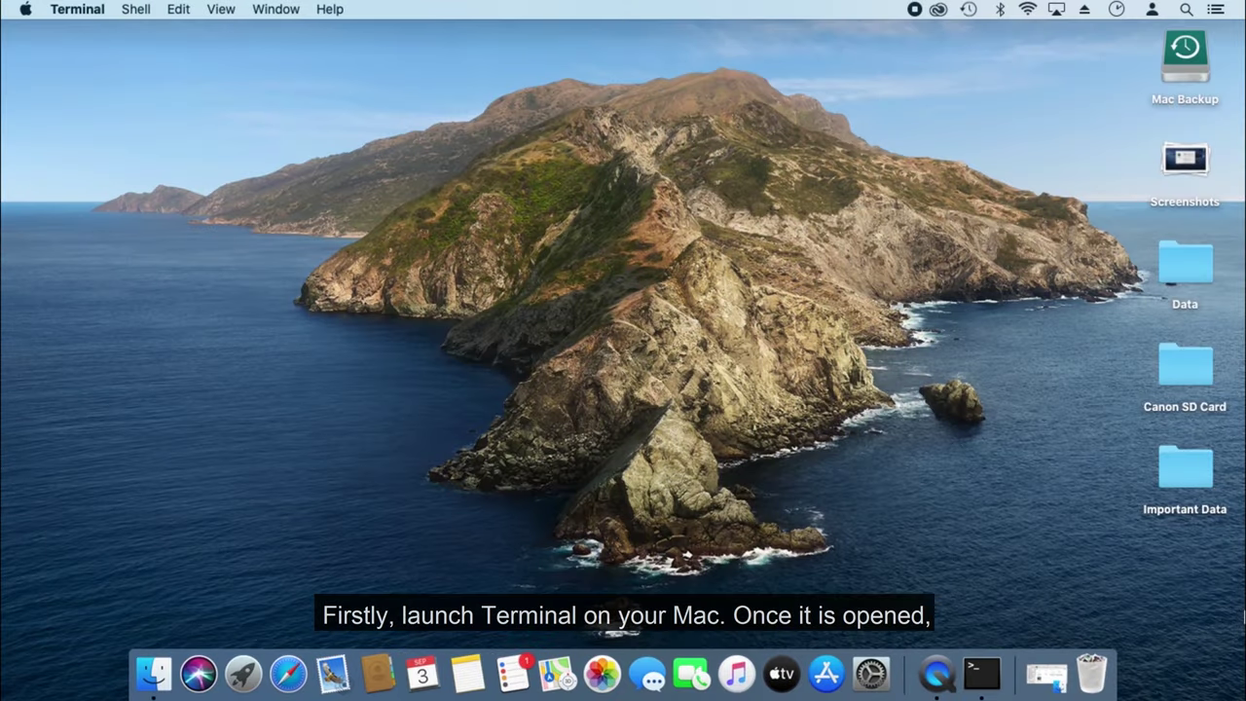
# Step: Force-delete all Bin files in Terminal with 'sudo rm -R', entering the administrator password
pyautogui.write('sud')
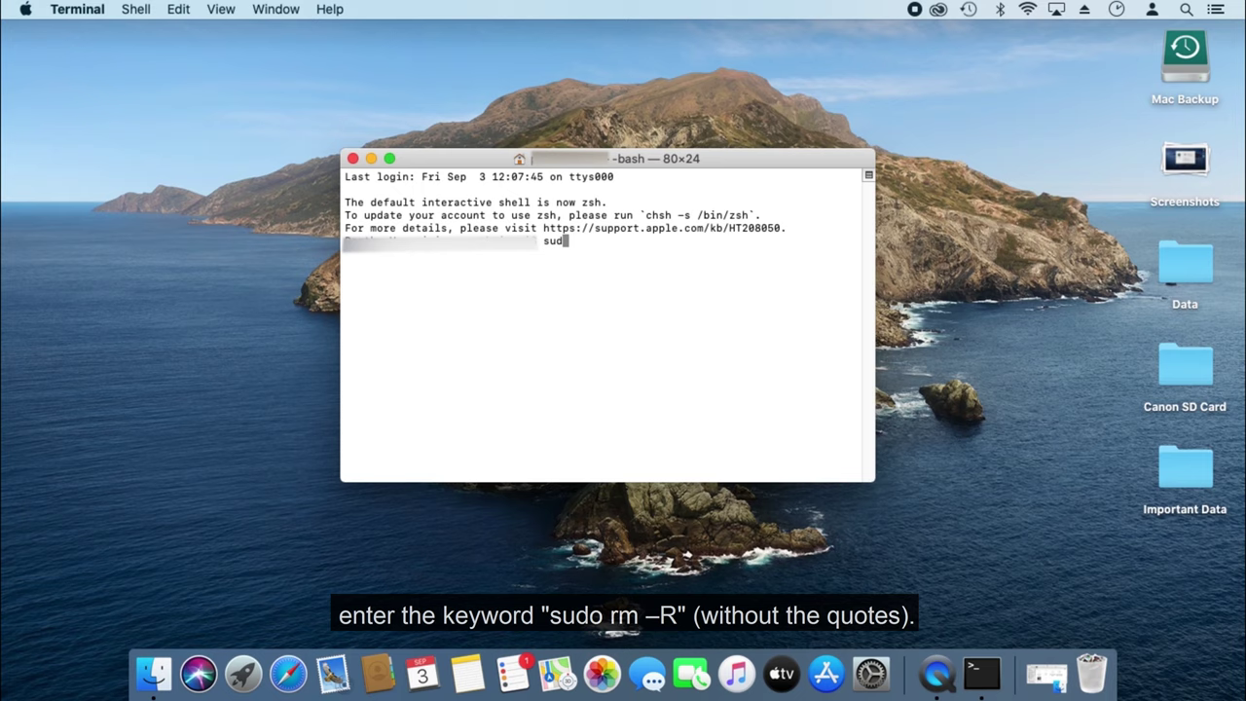
pyautogui.write('o rm -R')
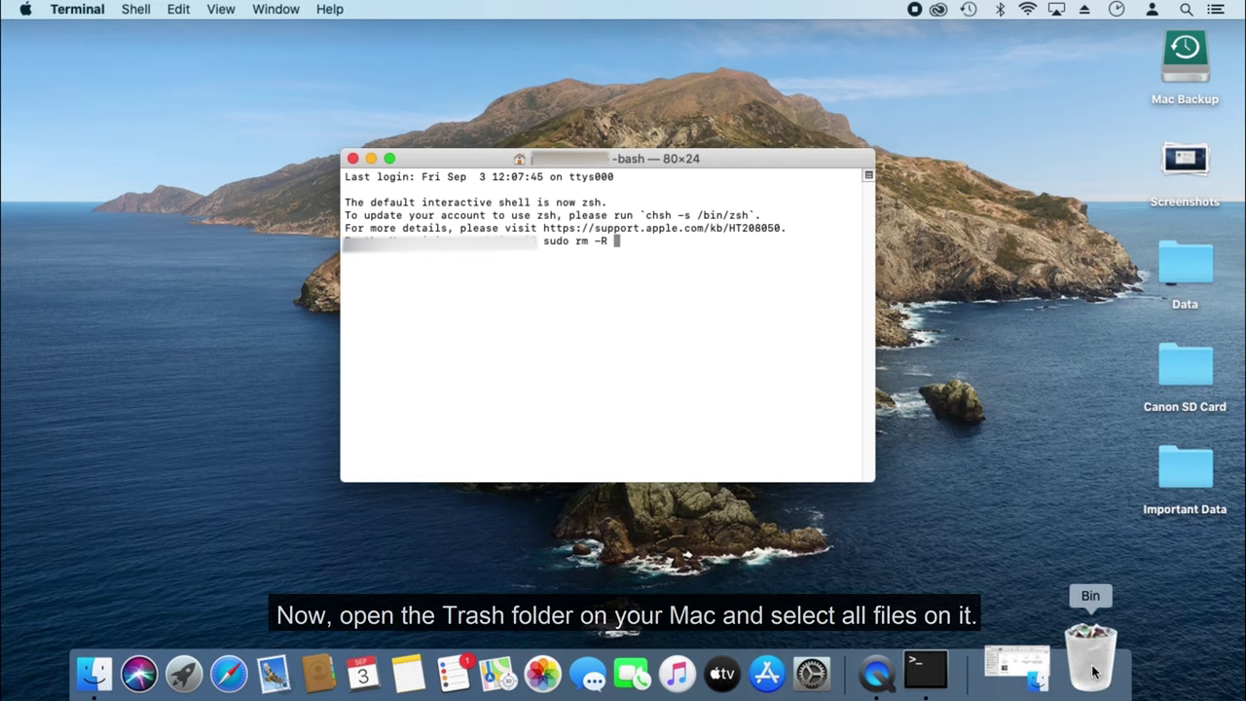
pyautogui.click(1092, 672)
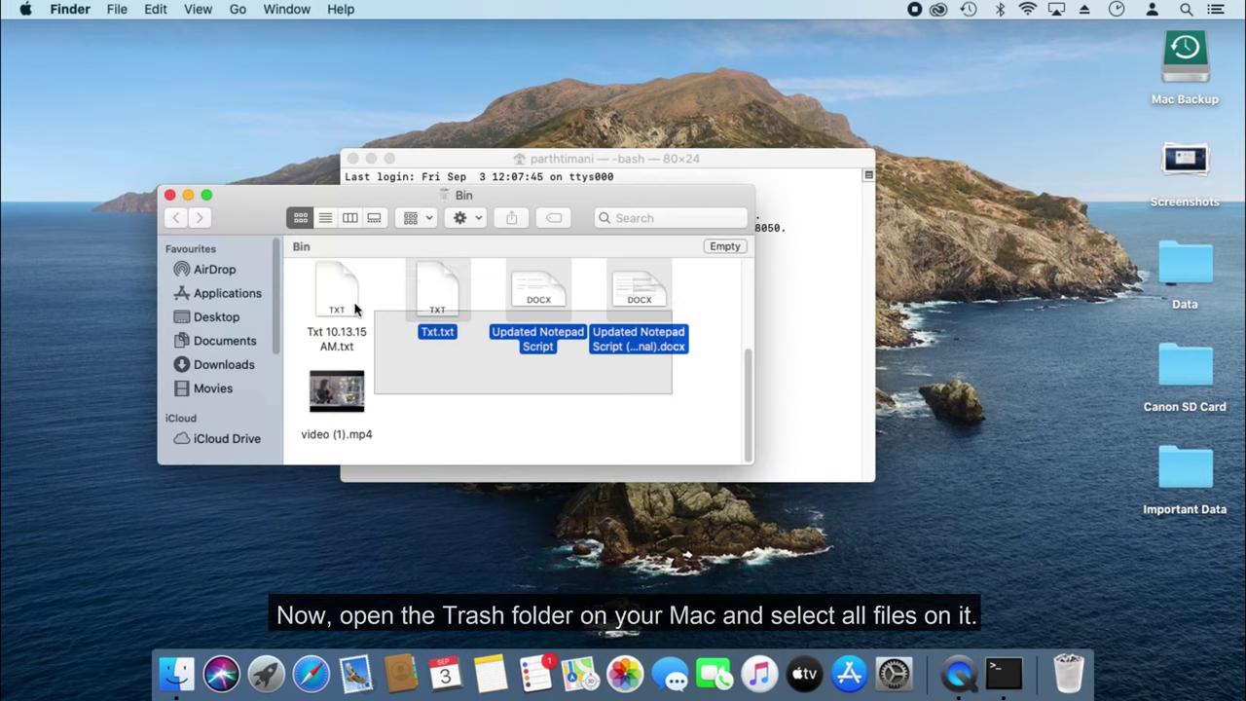
pyautogui.moveTo(670, 399)
pyautogui.mouseDown()
pyautogui.moveTo(334, 297)
pyautogui.moveTo(820, 314)
pyautogui.moveTo(808, 308)
pyautogui.mouseUp()
pyautogui.click(188, 195)
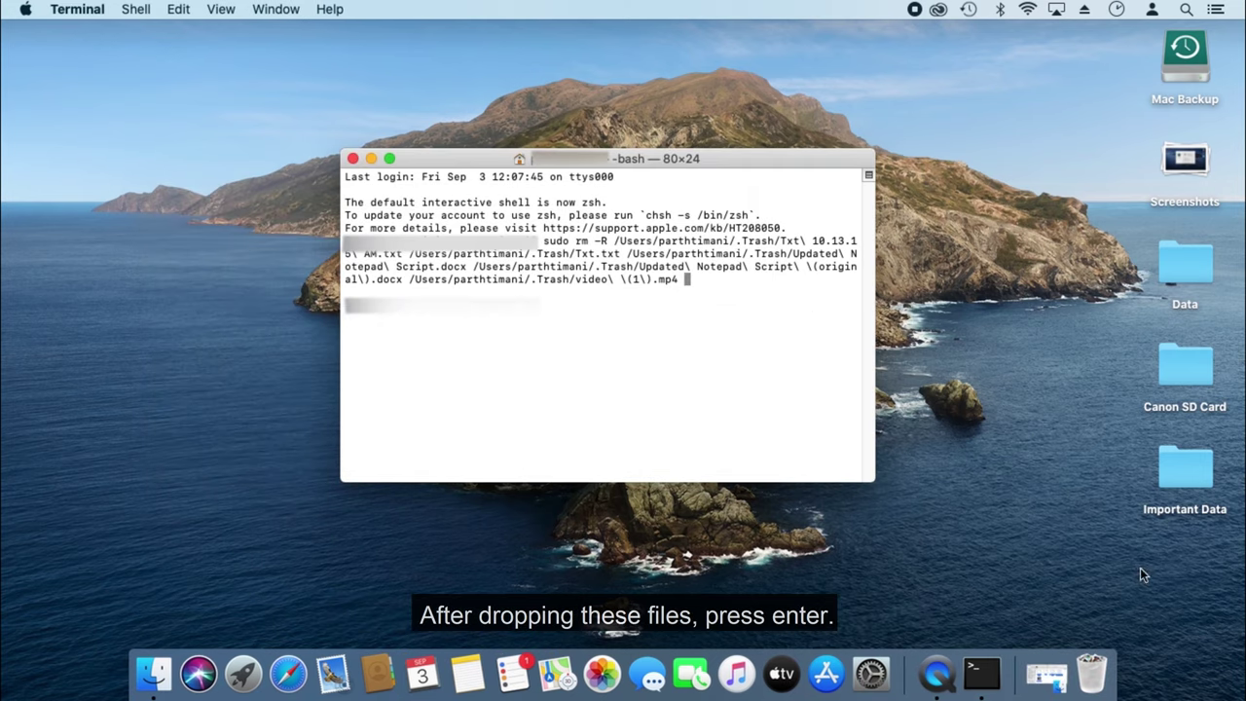
pyautogui.press('Return')
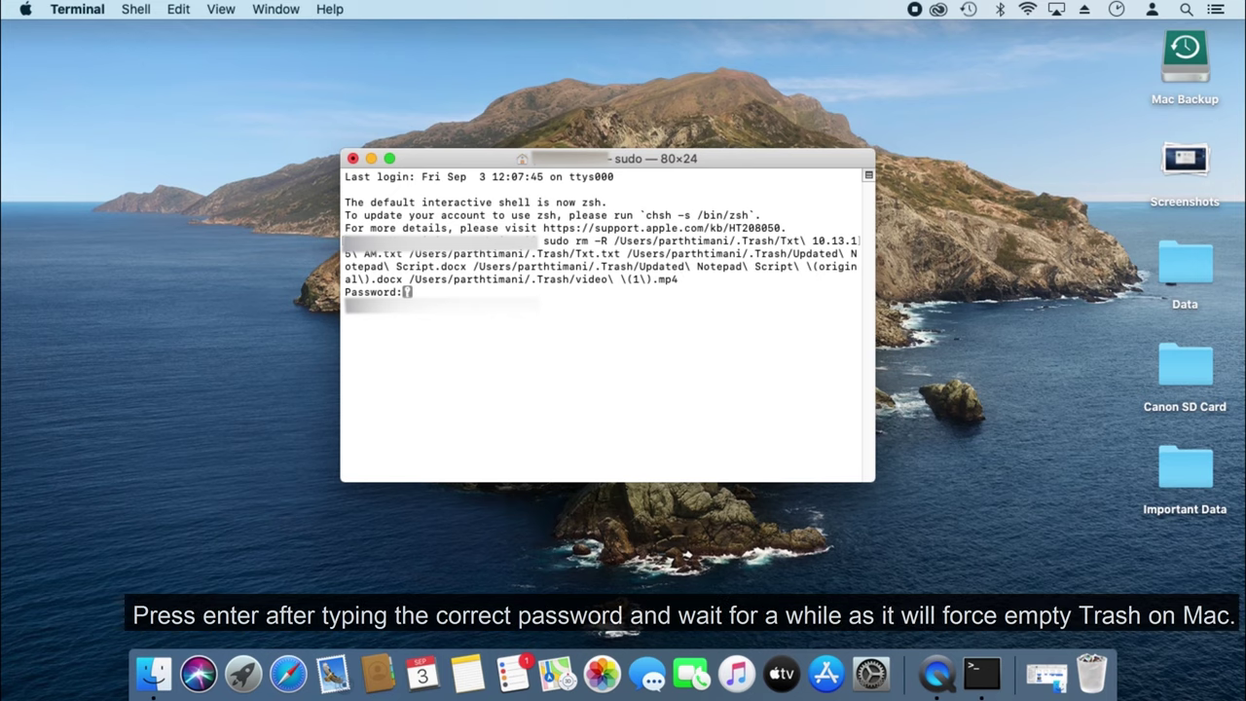
pyautogui.press('Return')
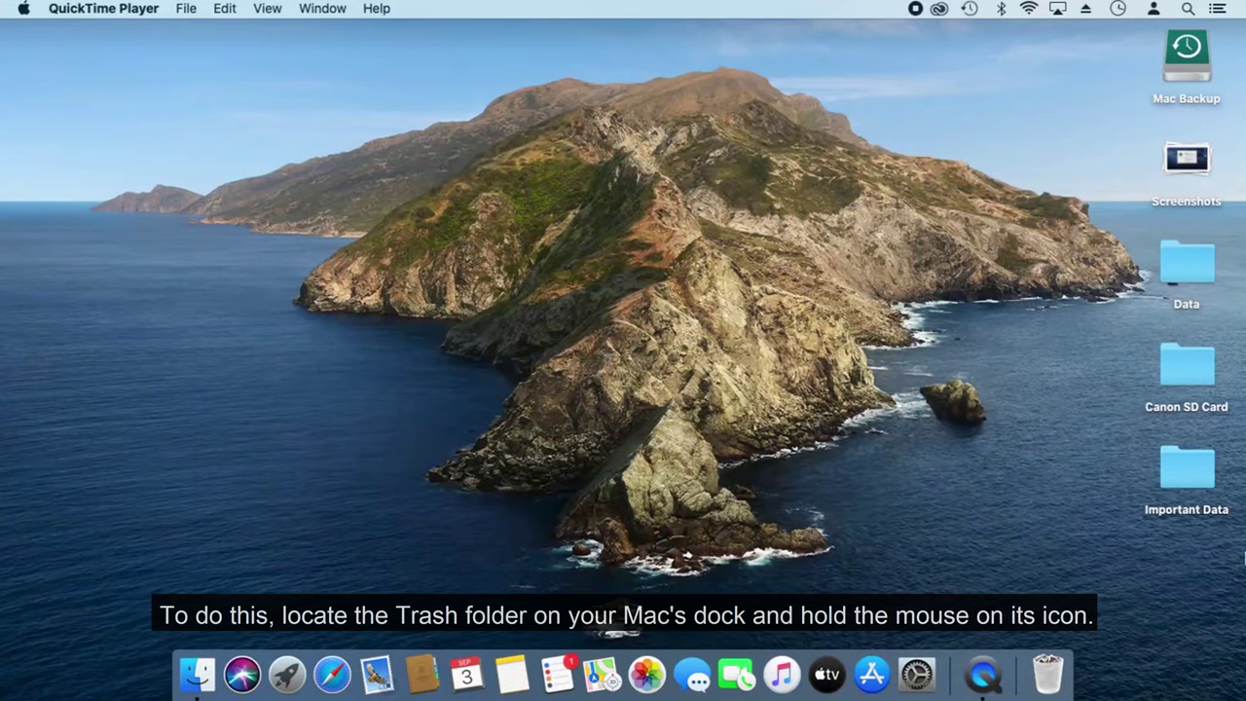
# Step: Choose Empty Bin from the Dock's Trash icon and confirm the permanent erase
pyautogui.click(1049, 670)
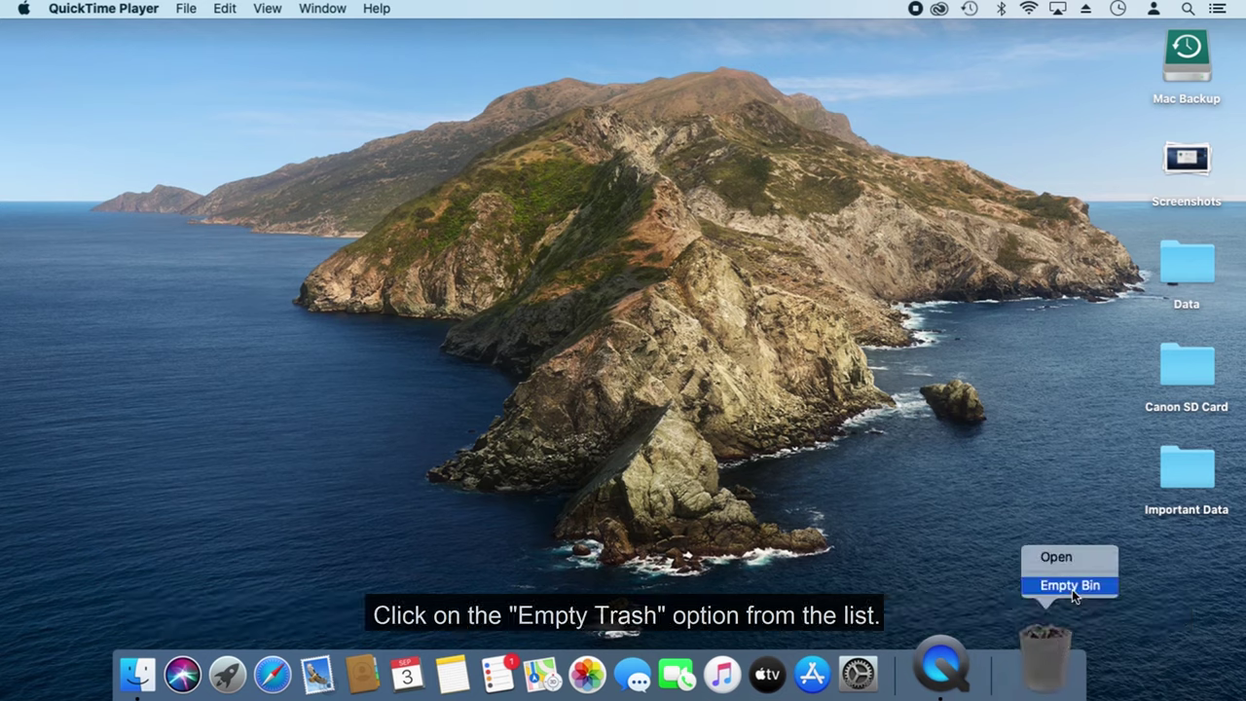
pyautogui.click(1071, 587)
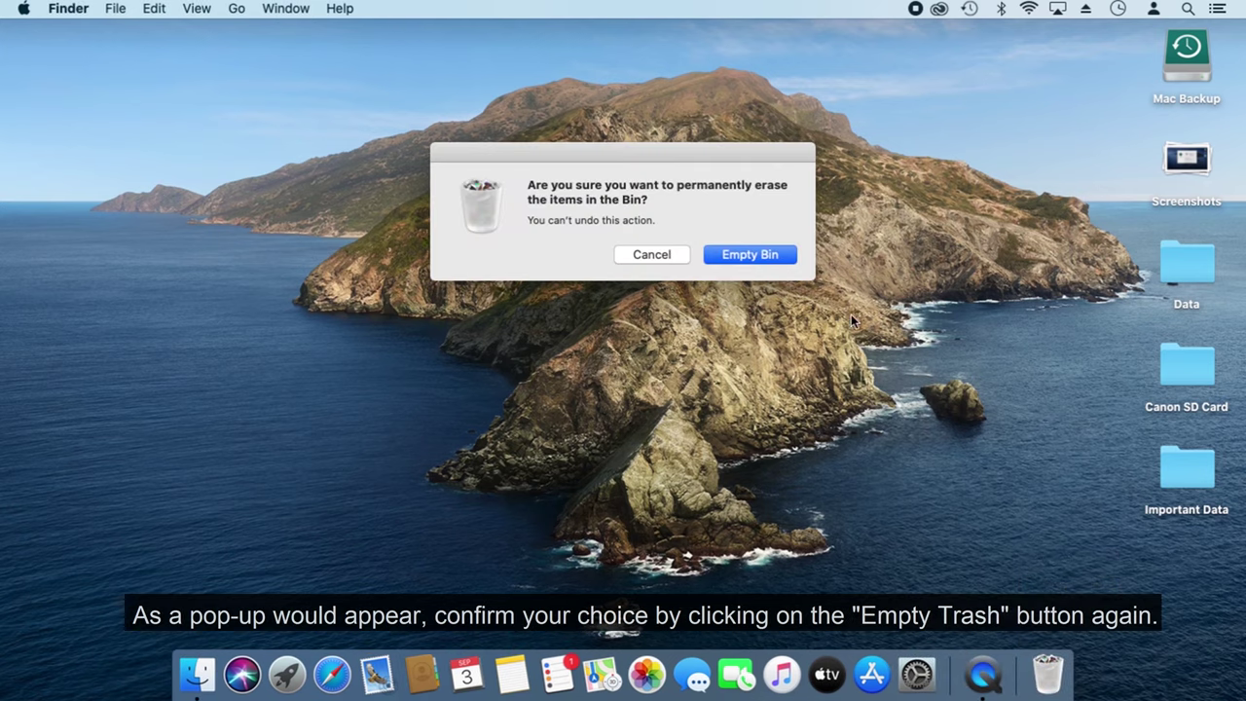
pyautogui.click(763, 254)
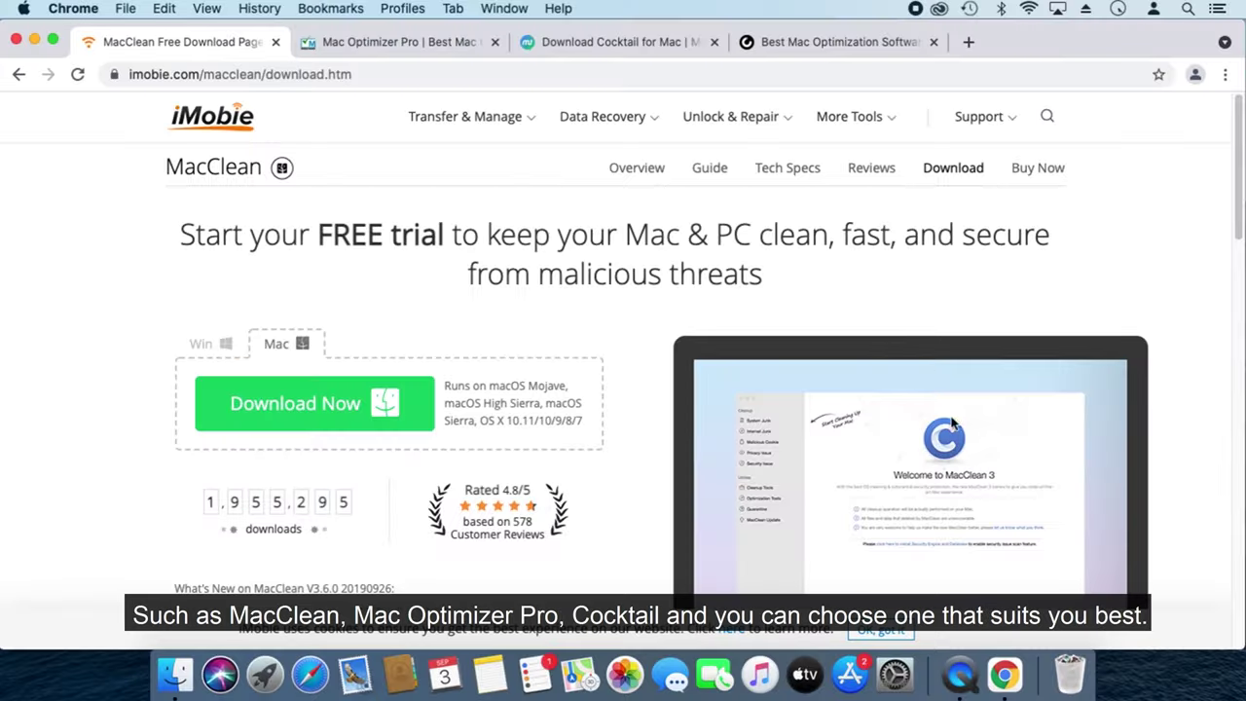
# Step: View the Mac Optimizer Pro page, then scroll through the Cocktail for Mac download page
pyautogui.click(382, 43)
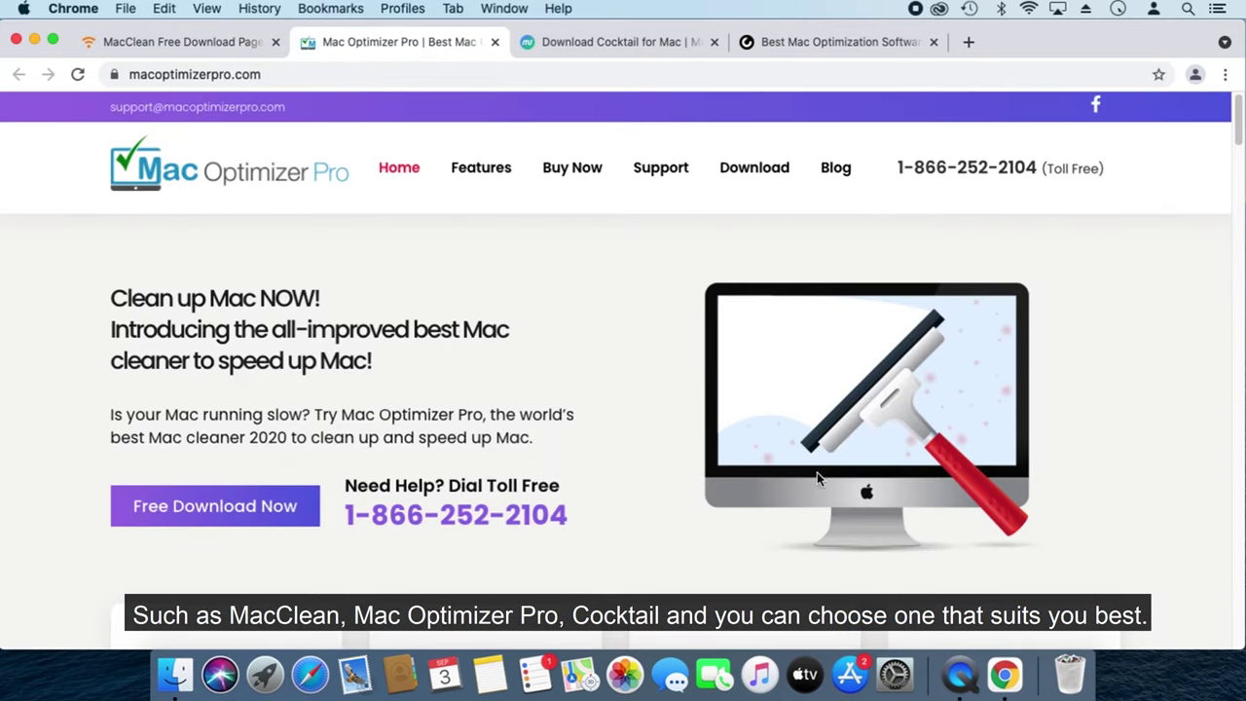
pyautogui.click(585, 44)
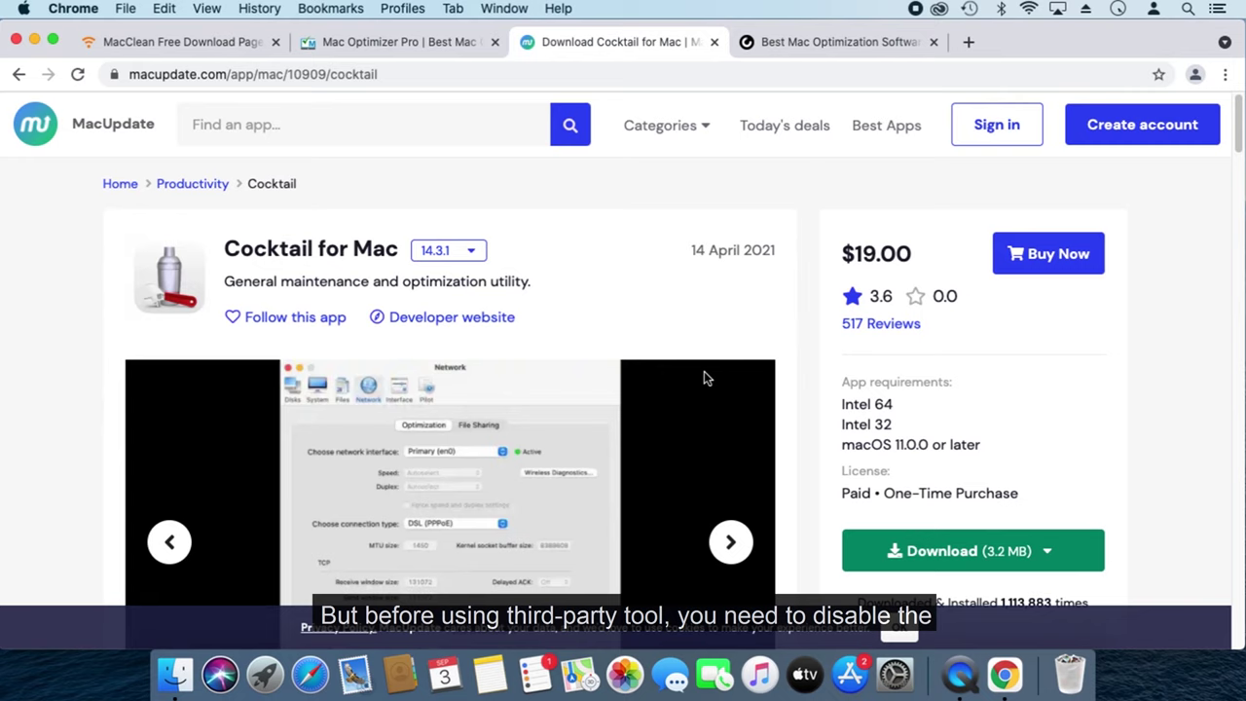
pyautogui.scroll(-10, 920, 390)
pyautogui.scroll(-5, 920, 389)
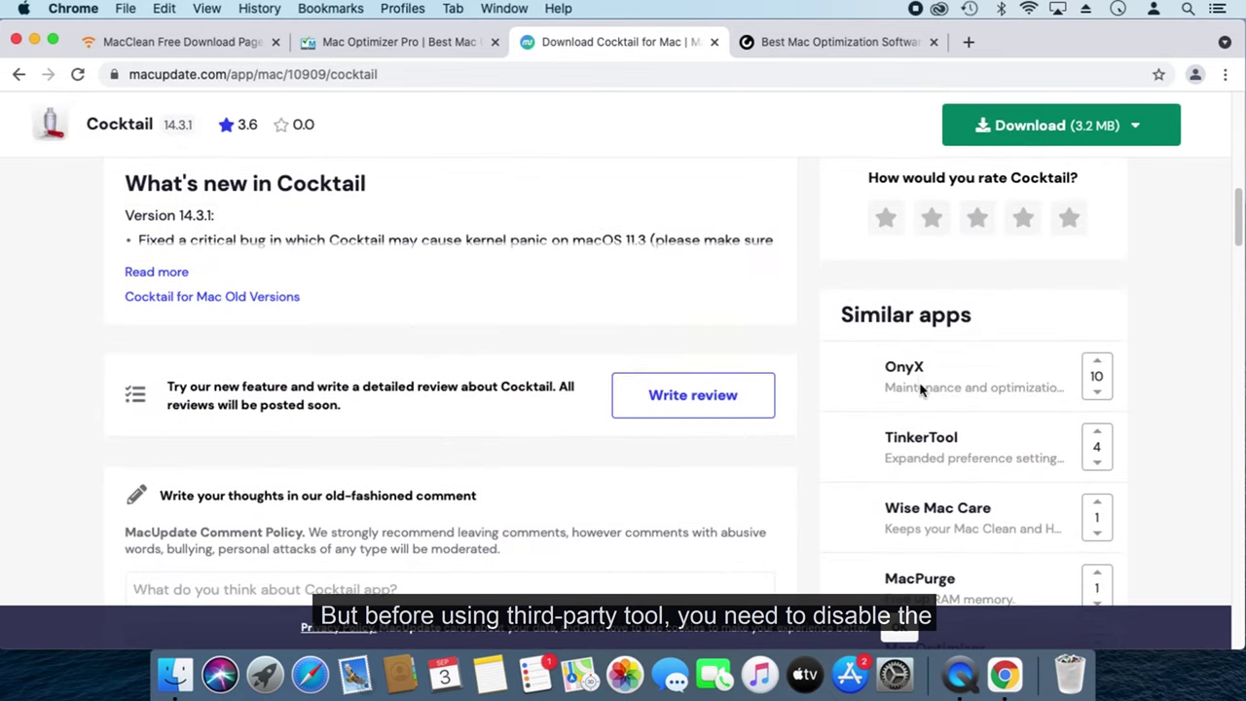
pyautogui.scroll(-5, 920, 389)
# Step: Read down through the MacPaw review of Mac optimization software
pyautogui.click(830, 43)
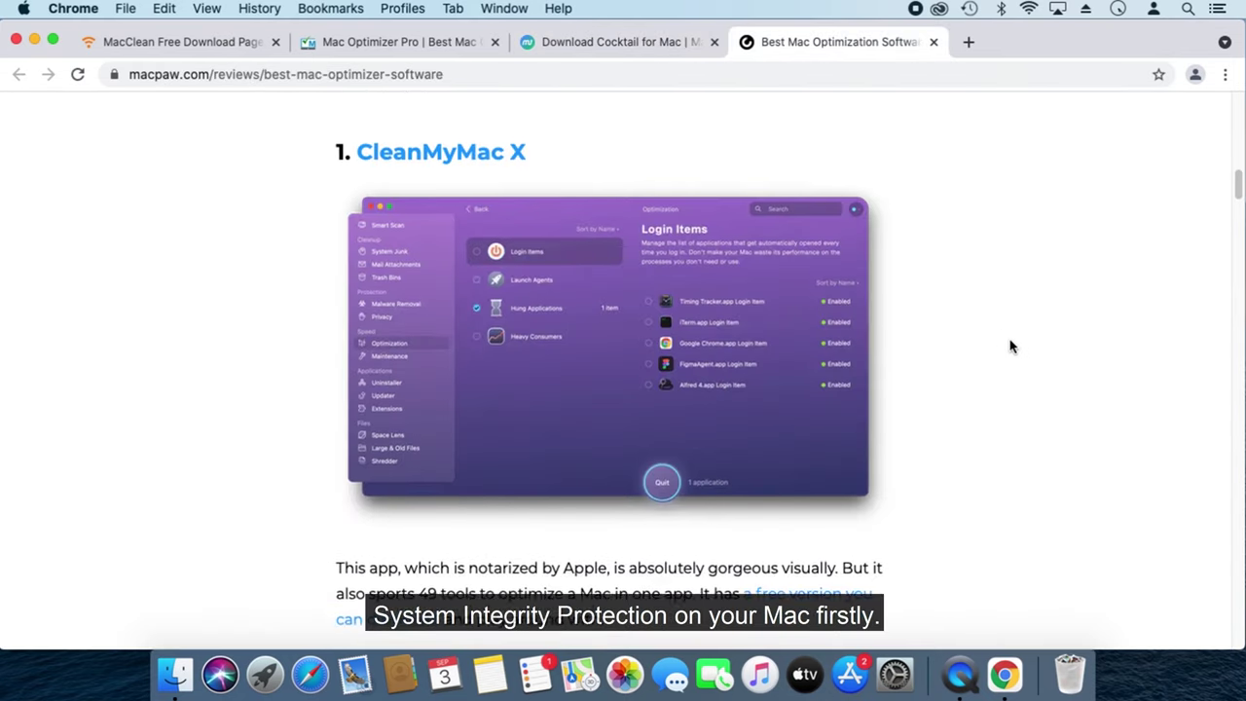
pyautogui.scroll(-4, 1010, 347)
pyautogui.scroll(-5, 1011, 347)
pyautogui.scroll(-7, 1011, 346)
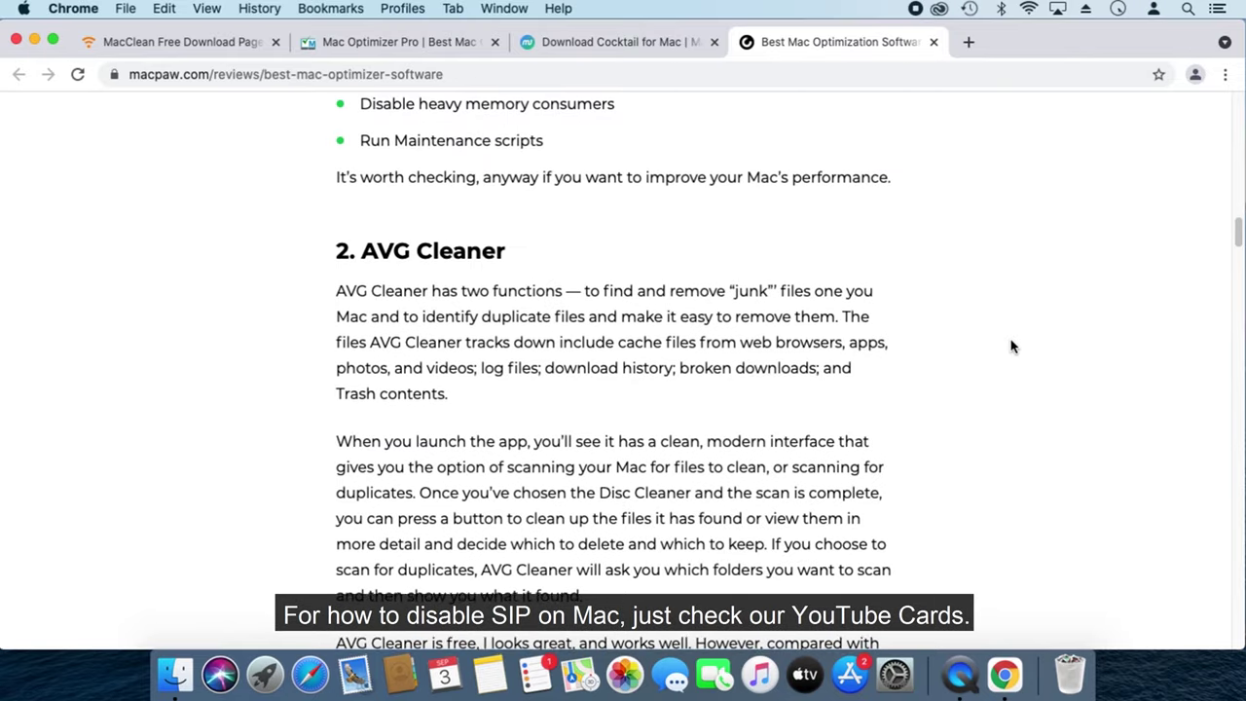
pyautogui.scroll(-6, 1011, 347)
pyautogui.scroll(-7, 1010, 347)
pyautogui.scroll(-5, 1010, 347)
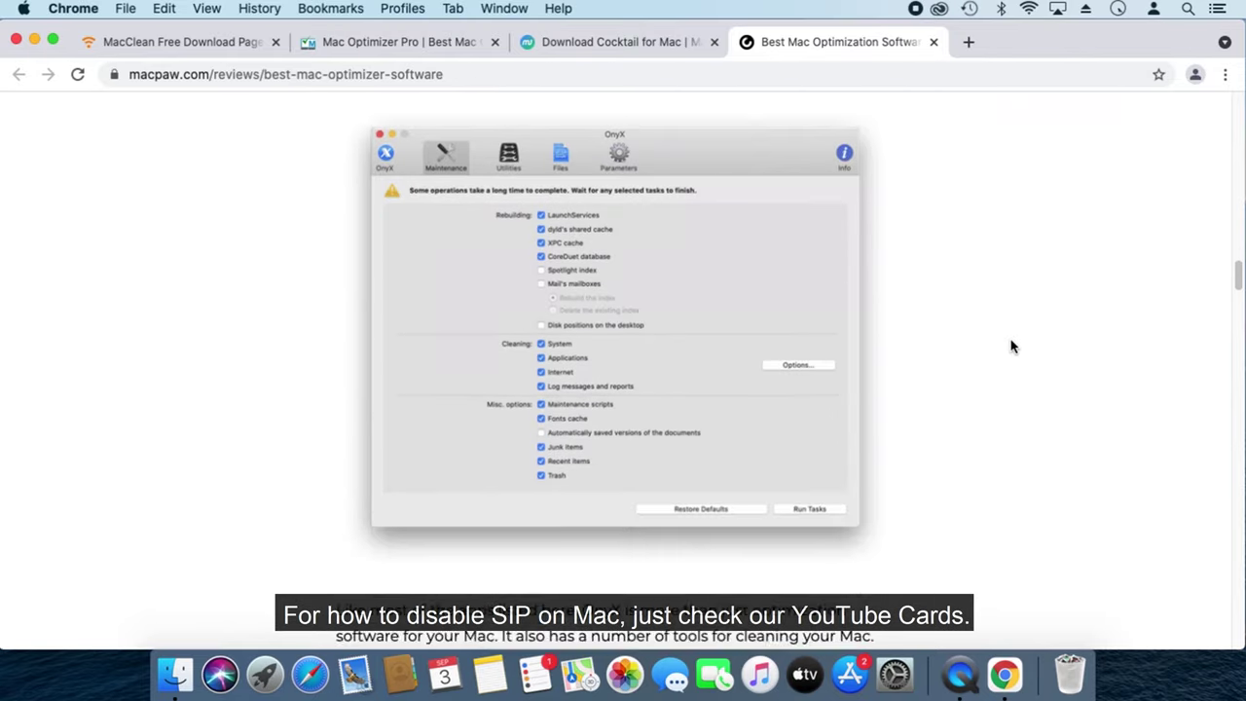
pyautogui.scroll(-4, 1011, 347)
pyautogui.scroll(-8, 1010, 347)
pyautogui.scroll(-5, 1011, 347)
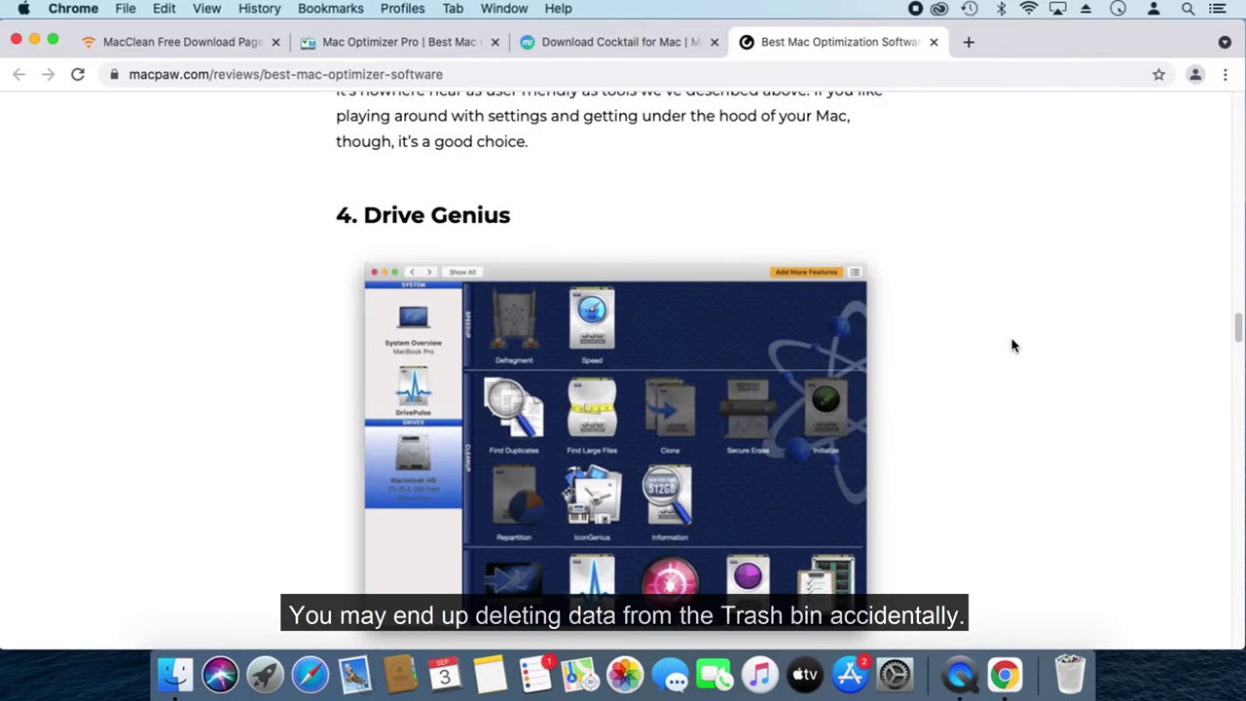
pyautogui.scroll(-1, 1010, 346)
pyautogui.scroll(-3, 1010, 347)
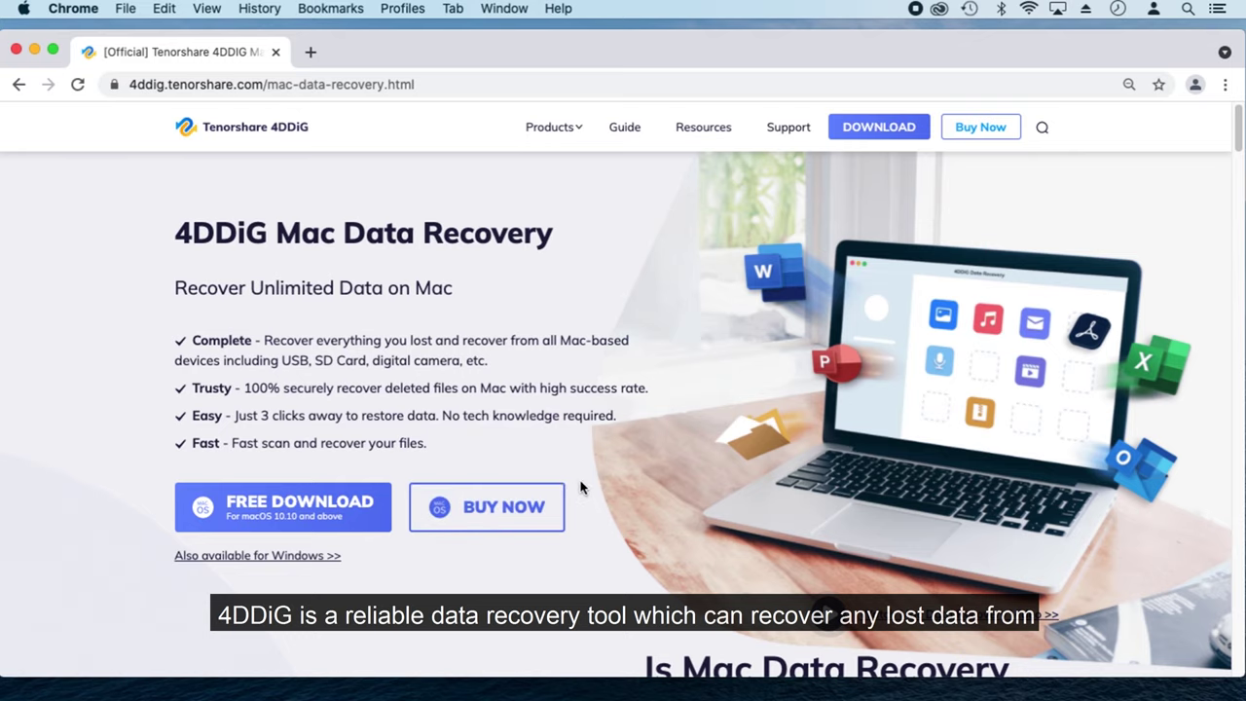
# Step: Scroll to the Recommended banner and start the FREE DOWNLOAD of 4ddig-for-mac.dmg
pyautogui.scroll(-3, 582, 484)
pyautogui.scroll(-3, 581, 484)
pyautogui.scroll(-2, 581, 483)
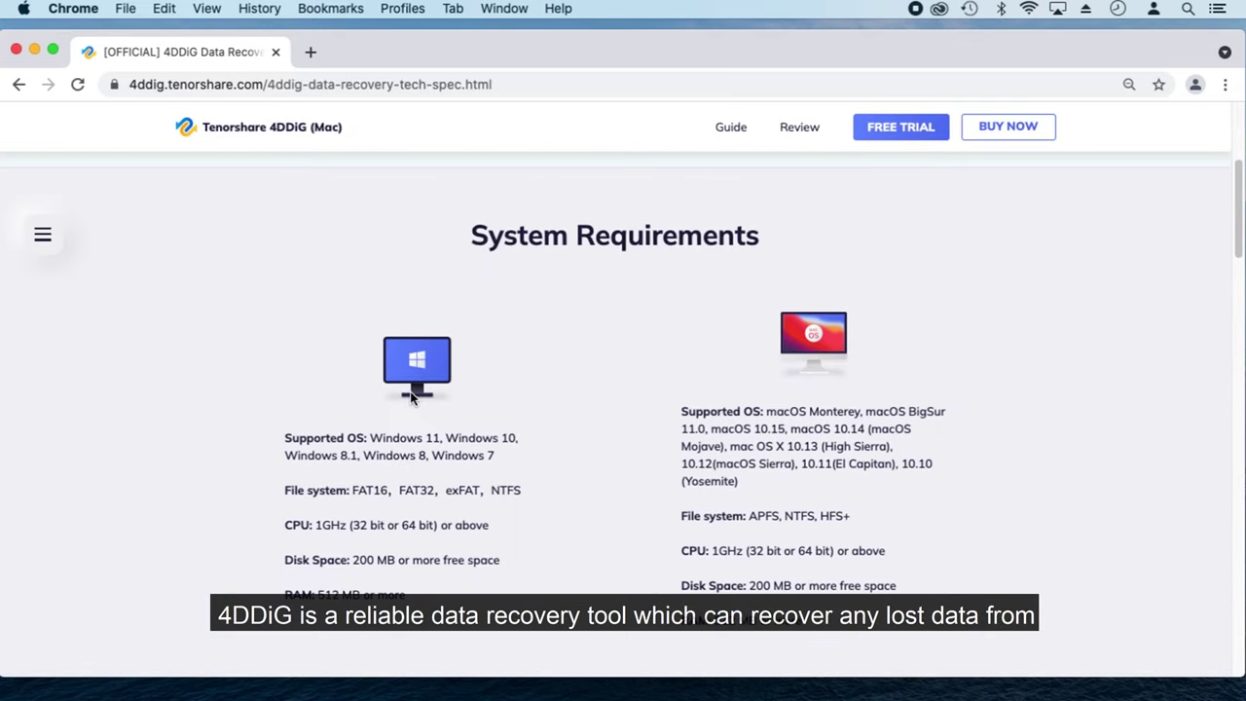
pyautogui.scroll(-5, 1202, 470)
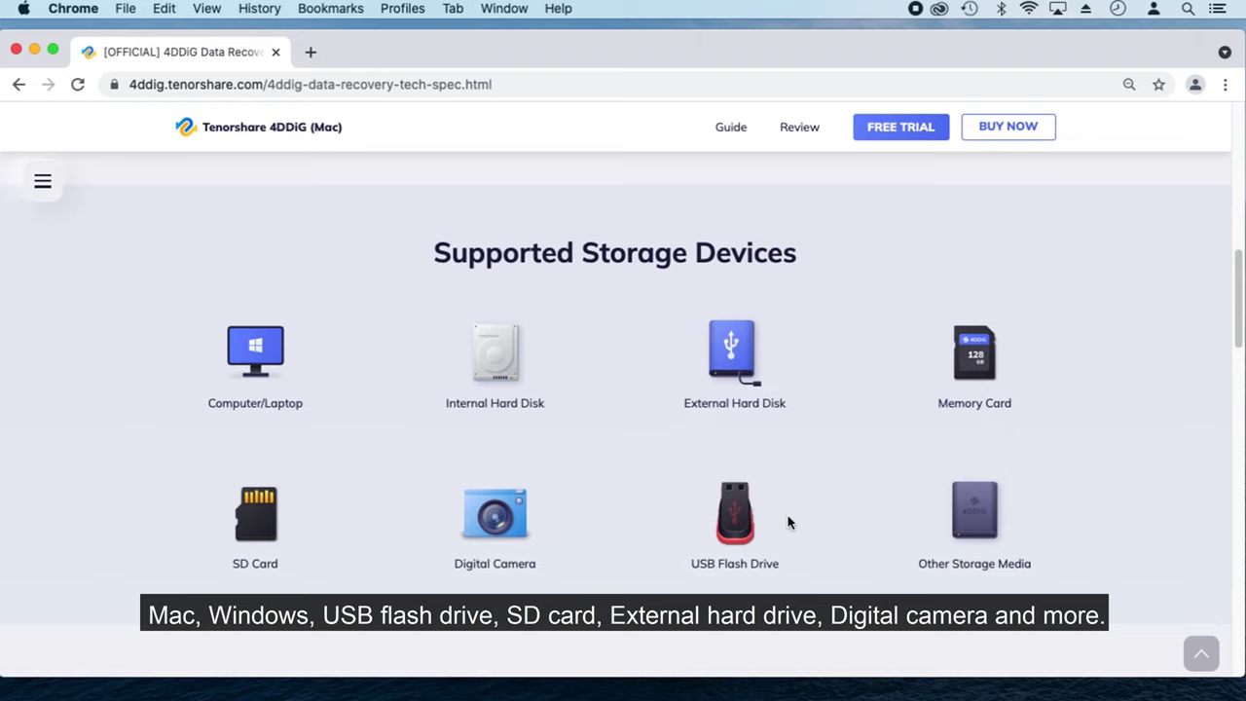
pyautogui.scroll(-3, 1180, 491)
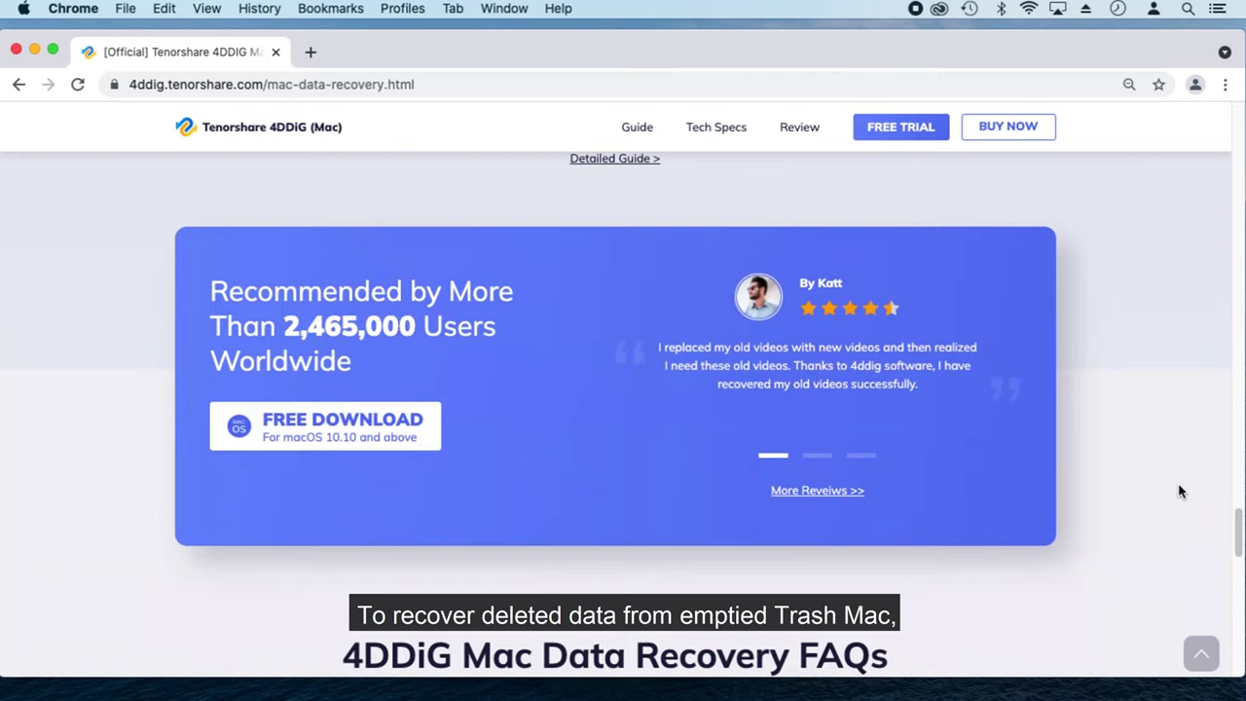
pyautogui.click(343, 439)
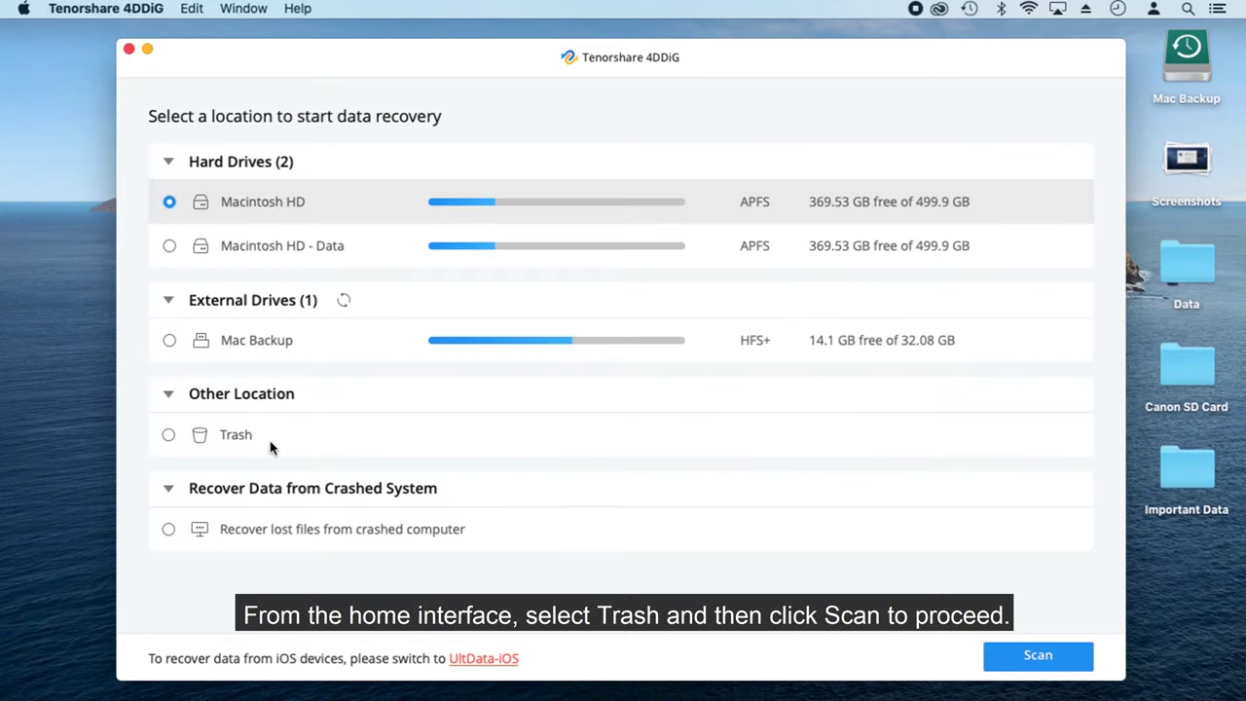
# Step: Select Trash under Other Location and scan it for deleted files
pyautogui.click(270, 446)
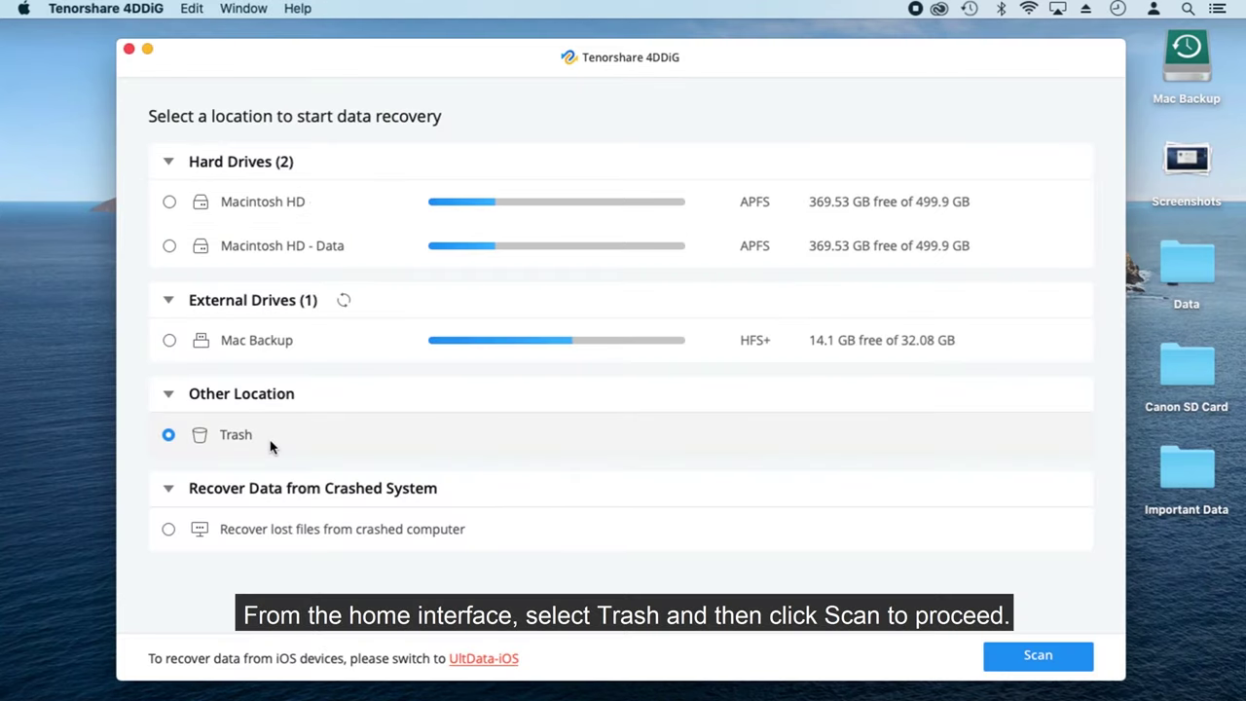
pyautogui.click(1036, 658)
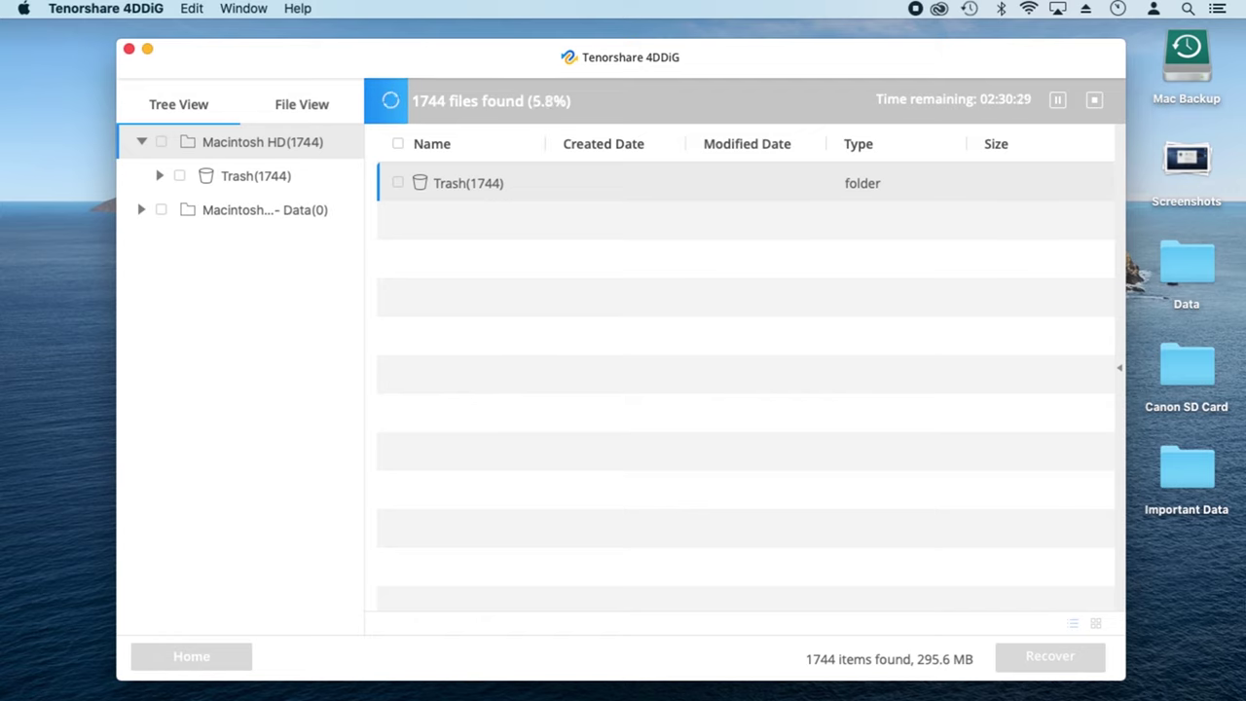
# Step: Open the found Trash folder and tick the PDF guide, Mac background image and note file
pyautogui.doubleClick(516, 190)
pyautogui.doubleClick(489, 298)
pyautogui.click(414, 115)
pyautogui.click(399, 260)
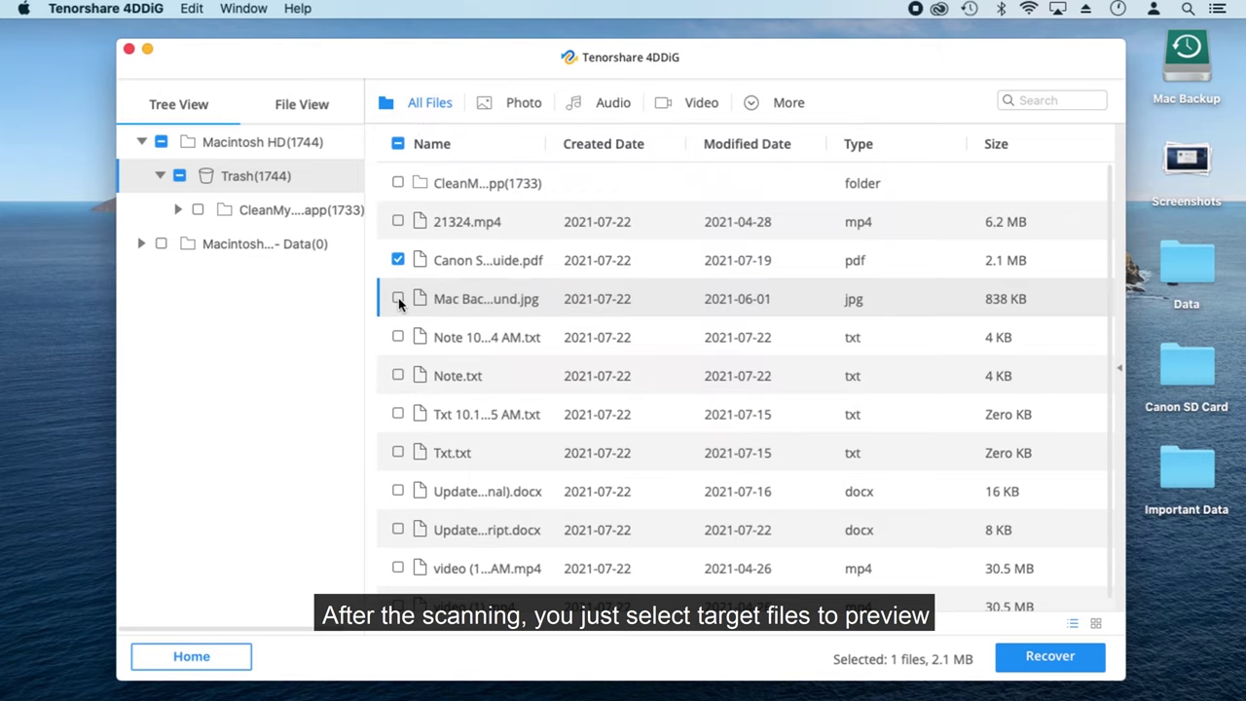
pyautogui.click(398, 299)
pyautogui.click(398, 337)
# Step: Recover the three files to the Desktop, accepting the same-partition warning, and open the output folder
pyautogui.click(1049, 656)
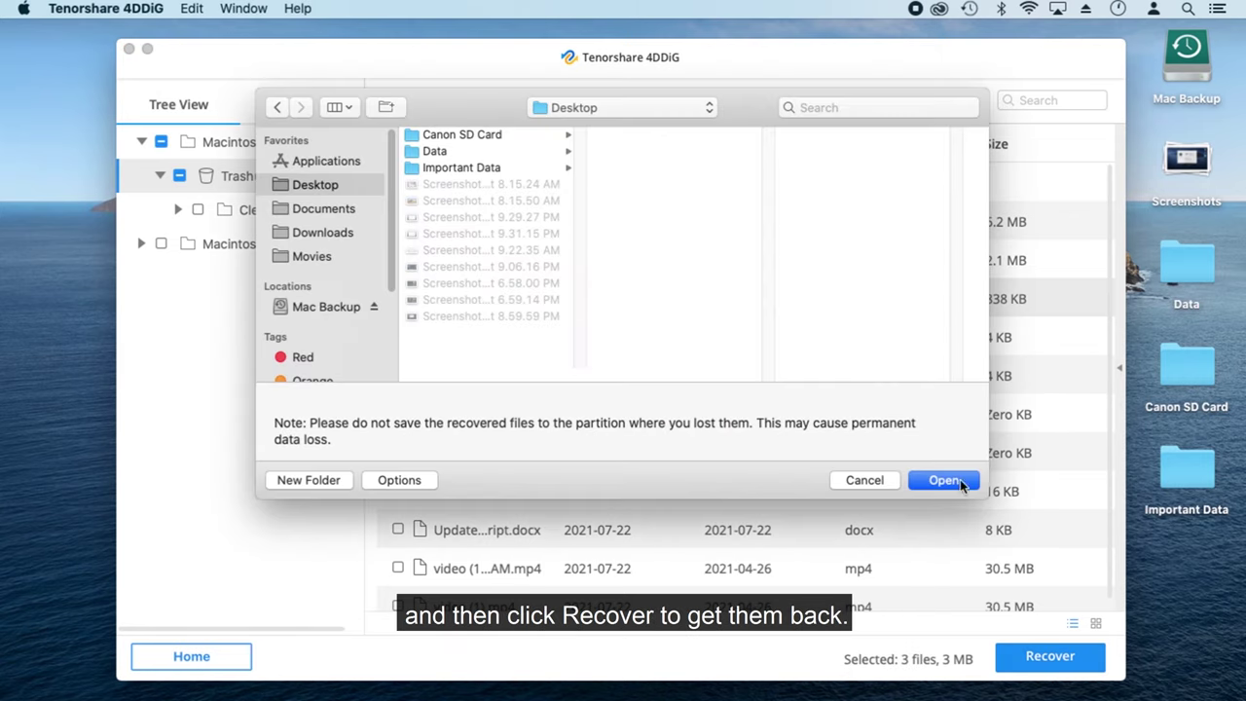
pyautogui.click(941, 480)
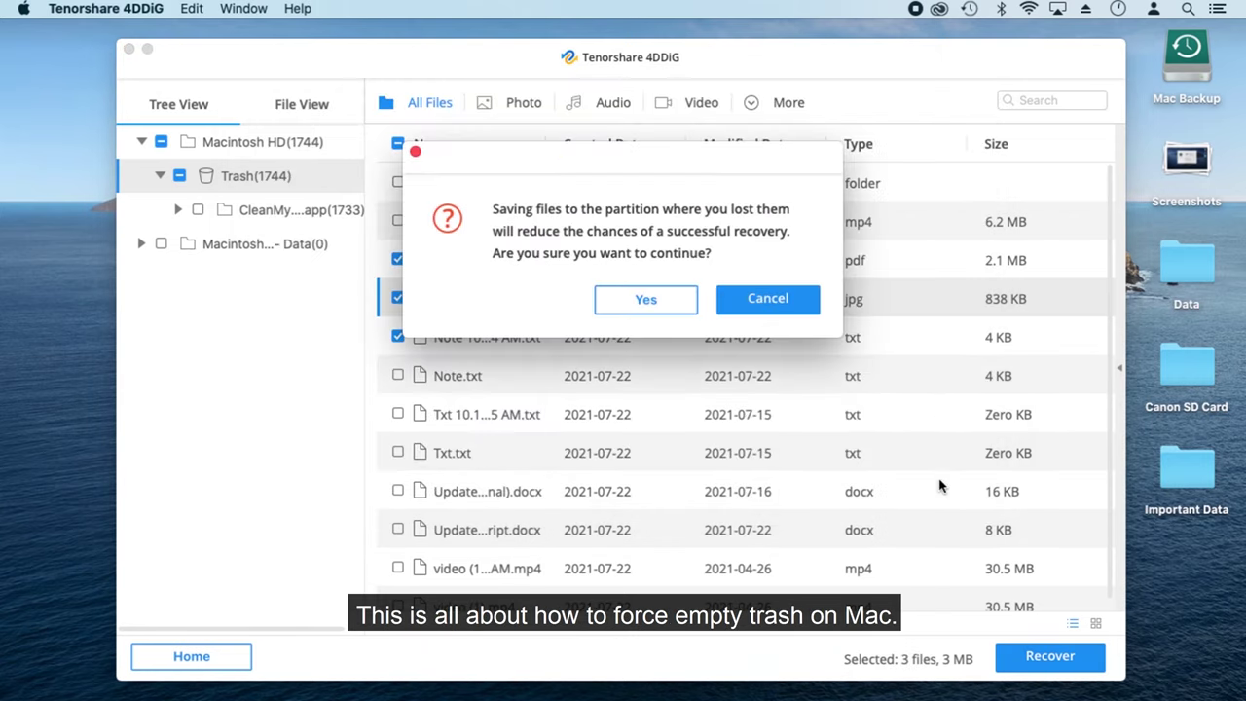
pyautogui.click(665, 297)
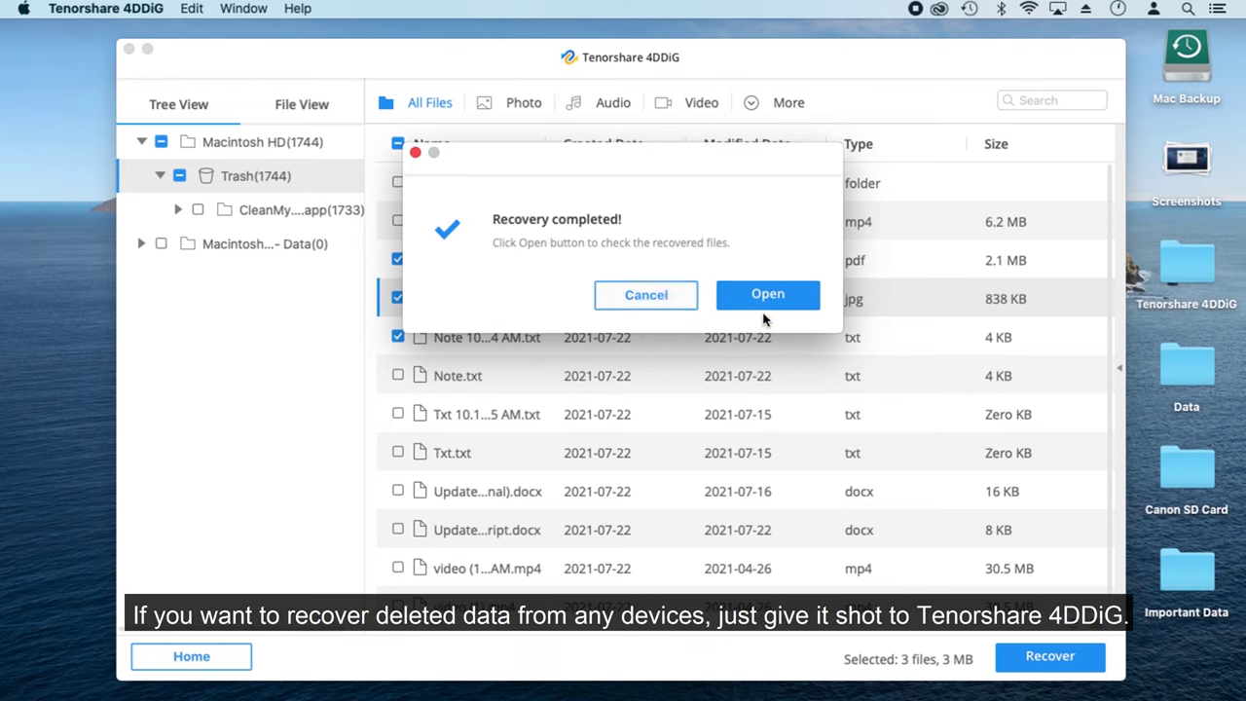
pyautogui.click(763, 309)
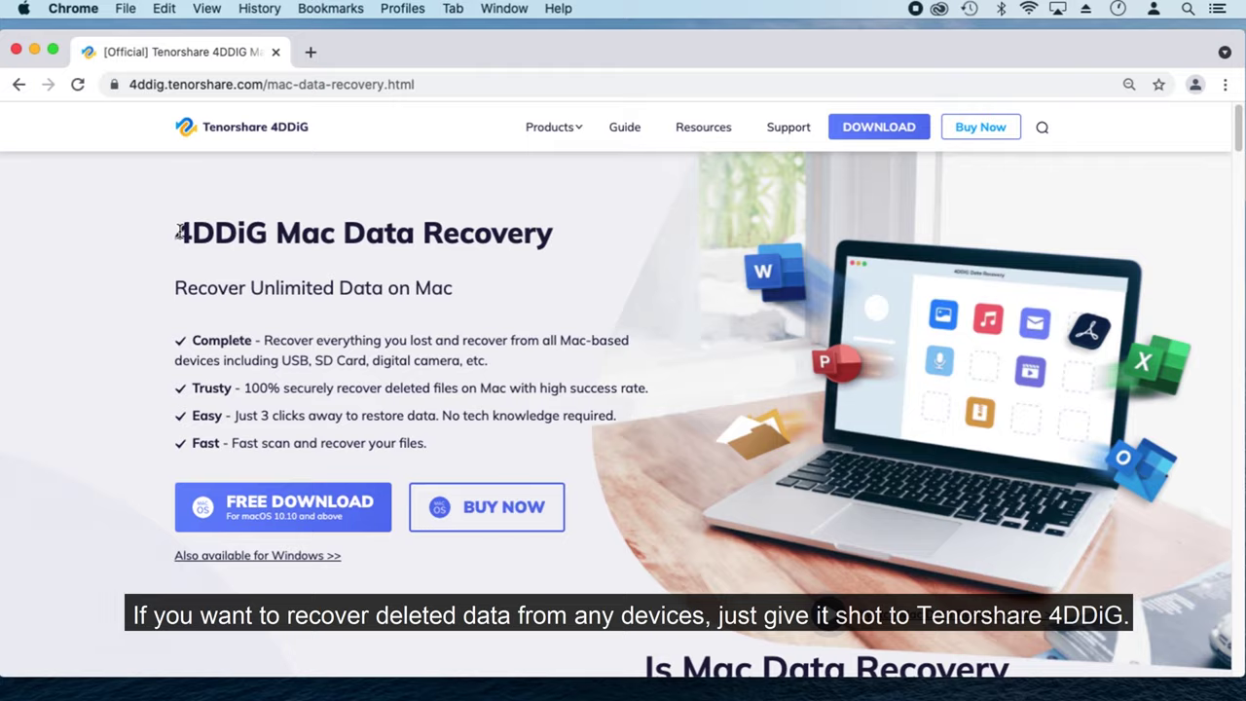
pyautogui.moveTo(179, 231); pyautogui.dragTo(585, 250)
pyautogui.click(574, 258)
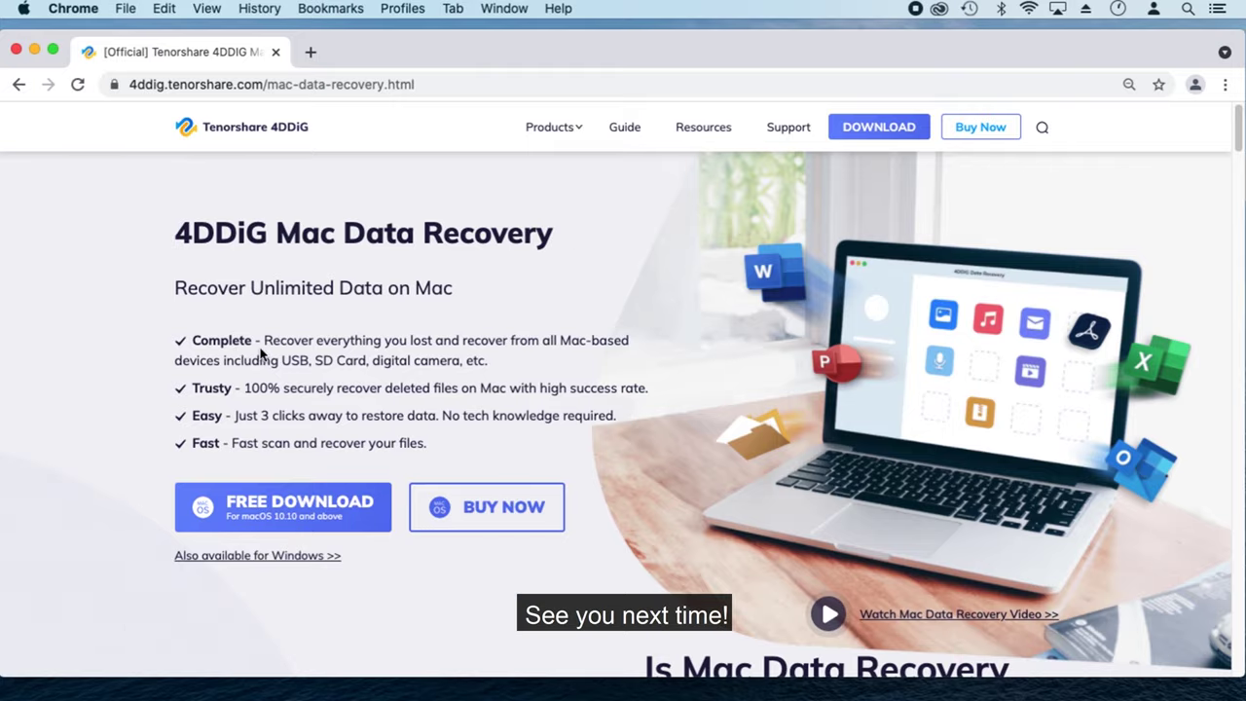